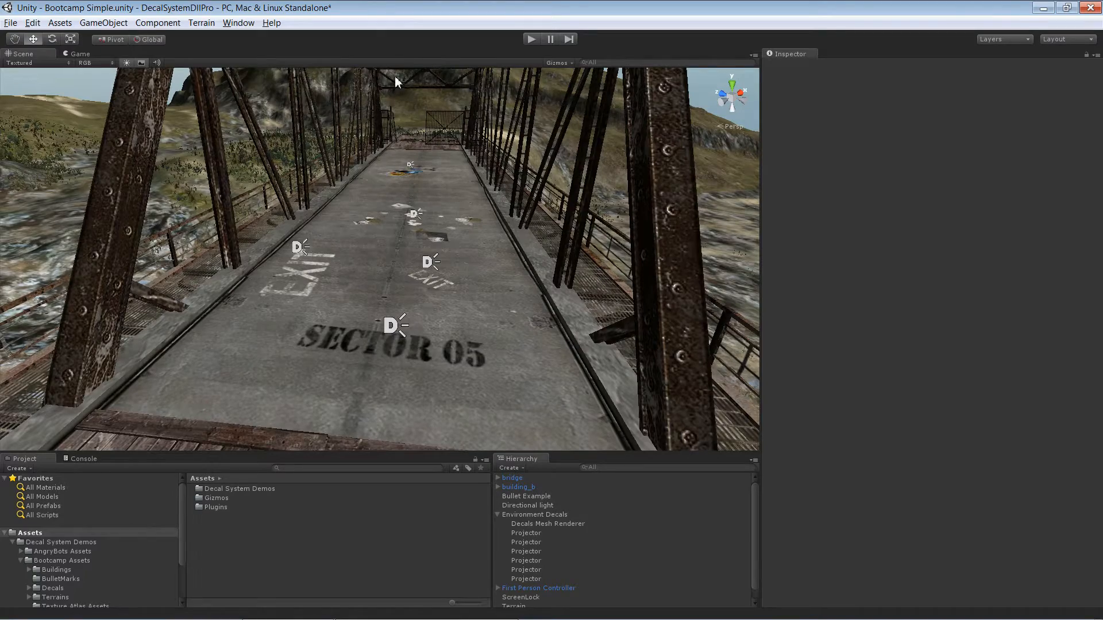
Step: Examine the texture atlas rectangles of the Sector 05 decal projector, its parent Environment Decals object and the first projector beneath it
left_click(394, 326)
left_click_drag(394, 325, 416, 279, "alt")
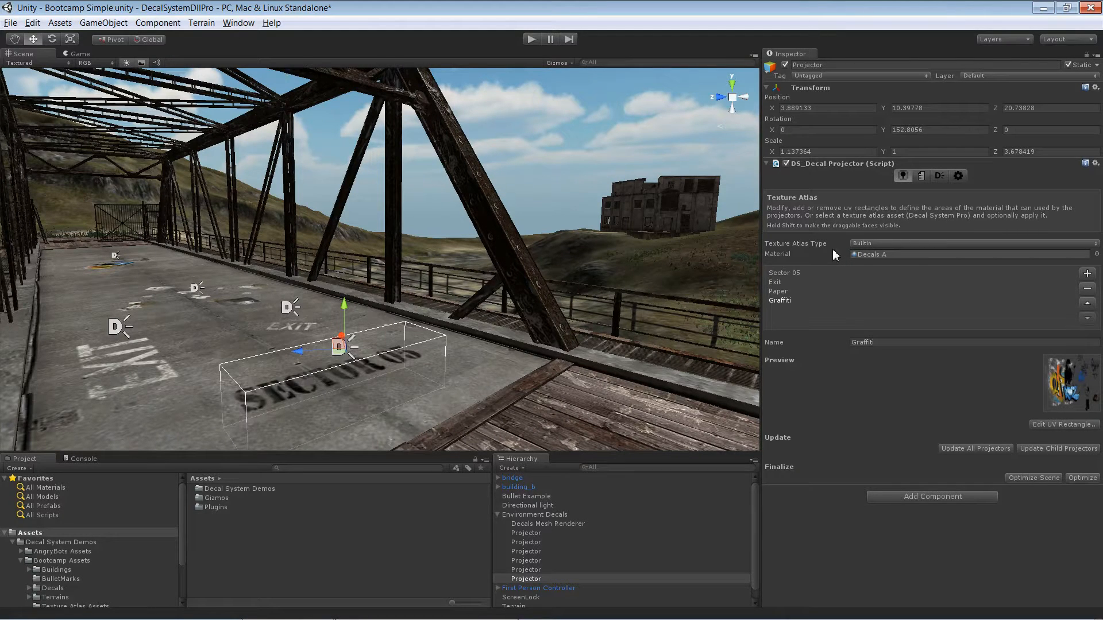
left_click(774, 282)
left_click(780, 299)
left_click(779, 291)
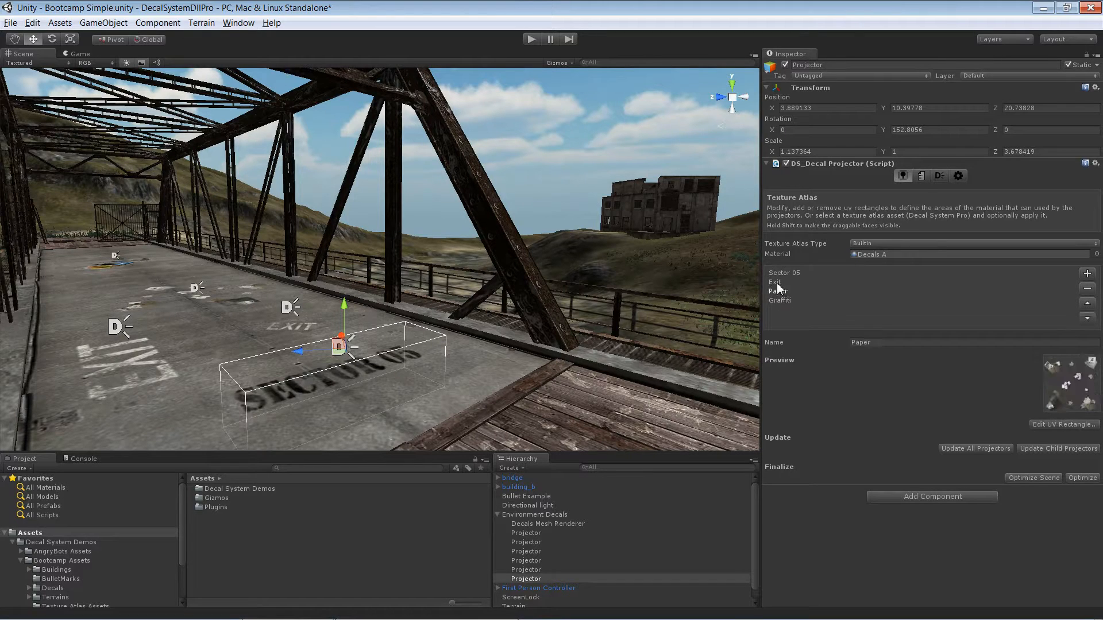
left_click(776, 282)
left_click(780, 273)
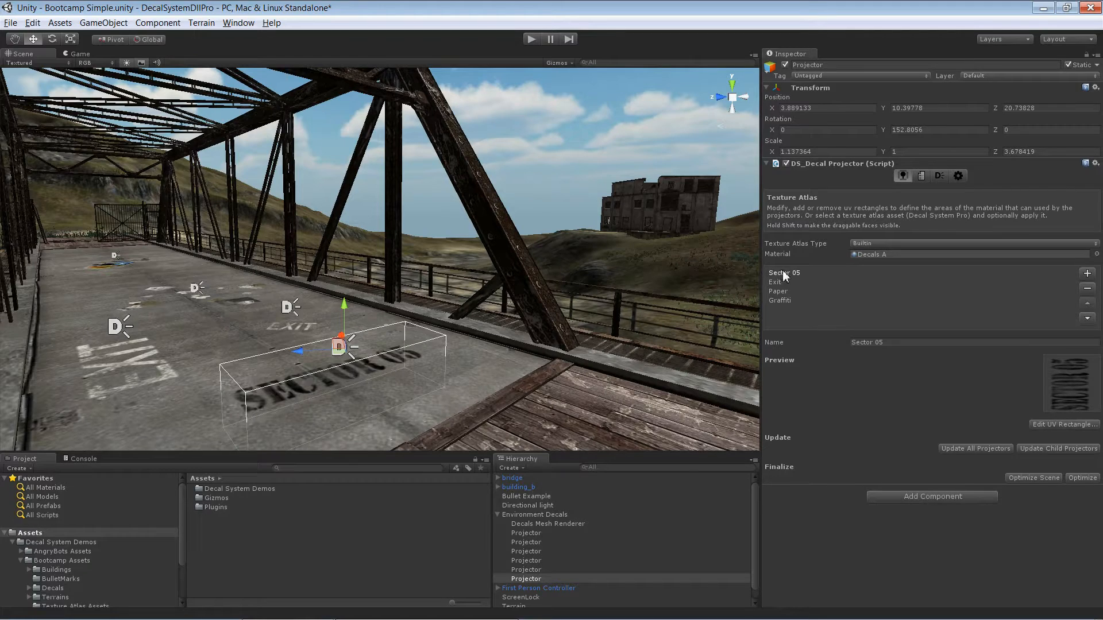
left_click(535, 514)
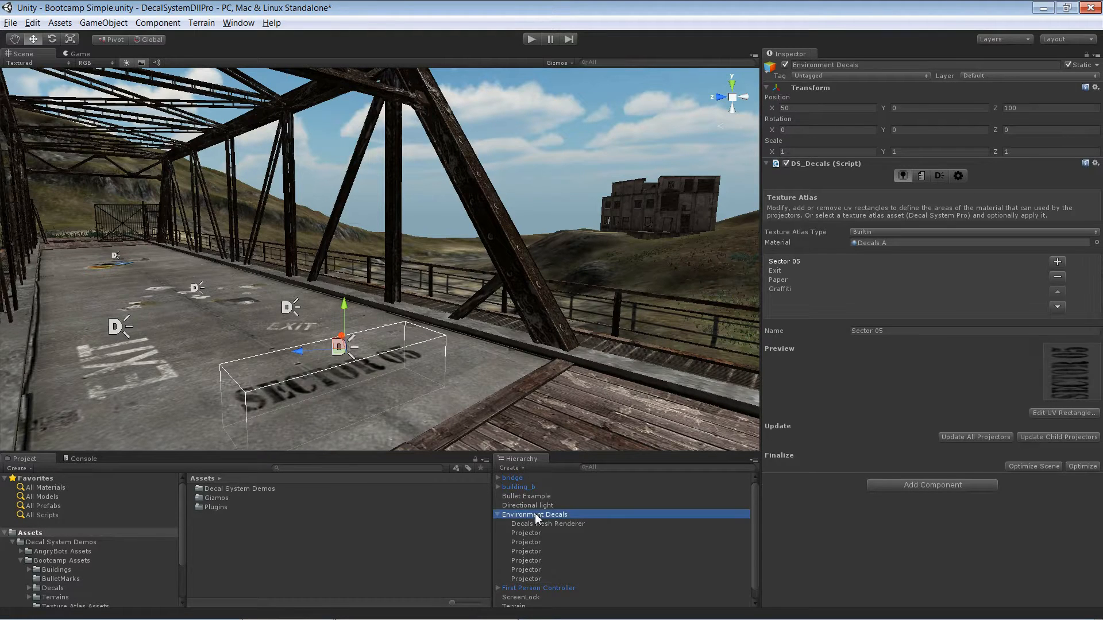
left_click(549, 533)
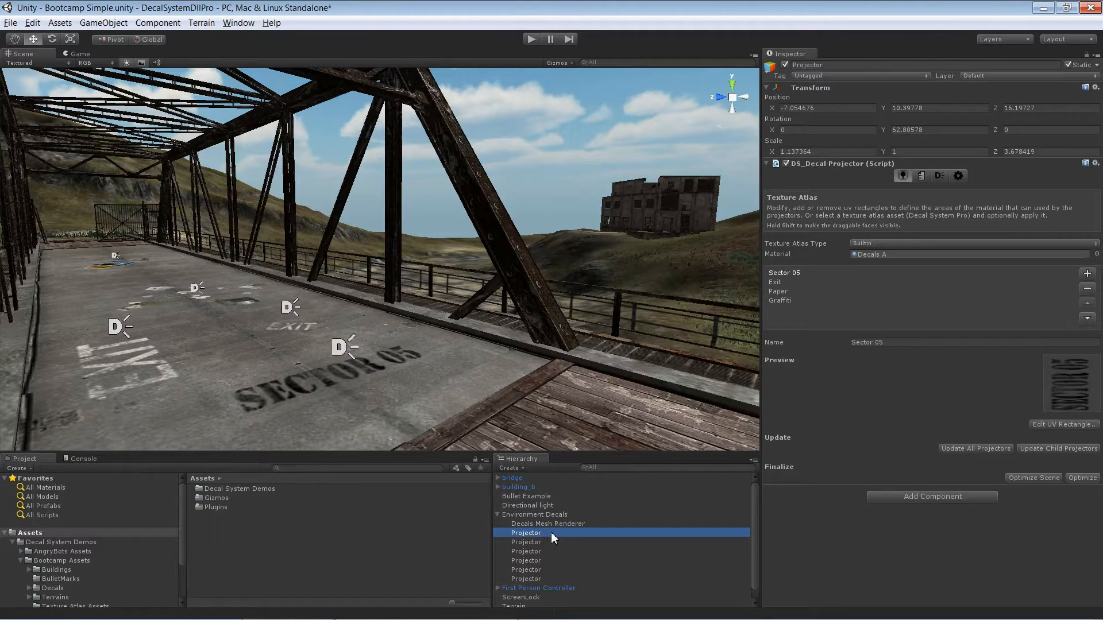
left_click_drag(476, 345, 374, 390, "alt")
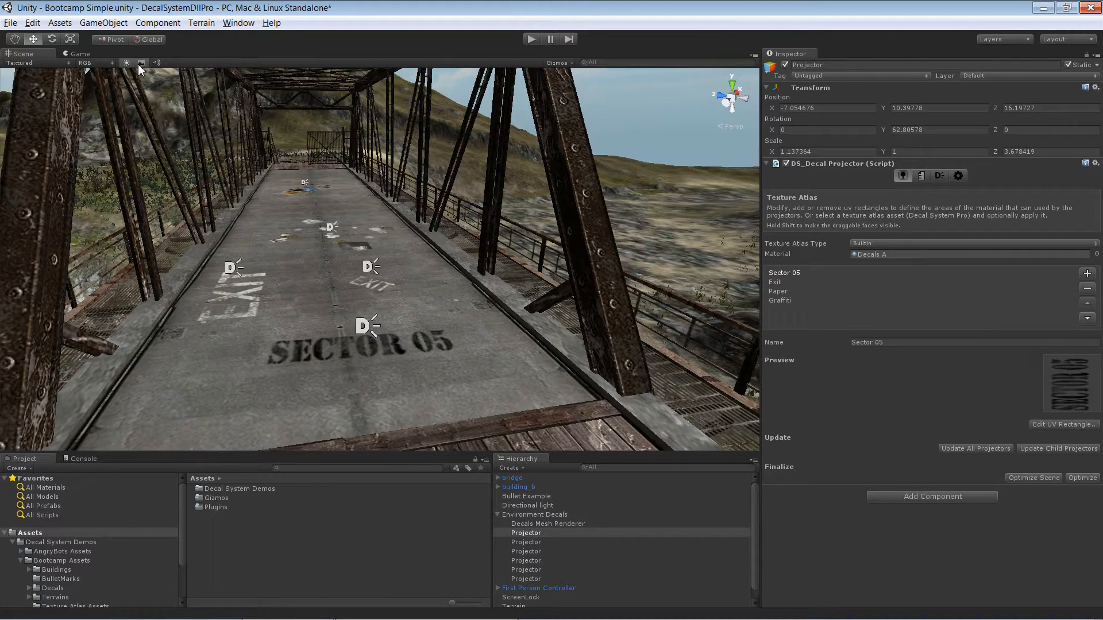
Step: Create a Texture Atlas asset in the project and assign the Decals A material to it
left_click(60, 22)
mouse_move(177, 39)
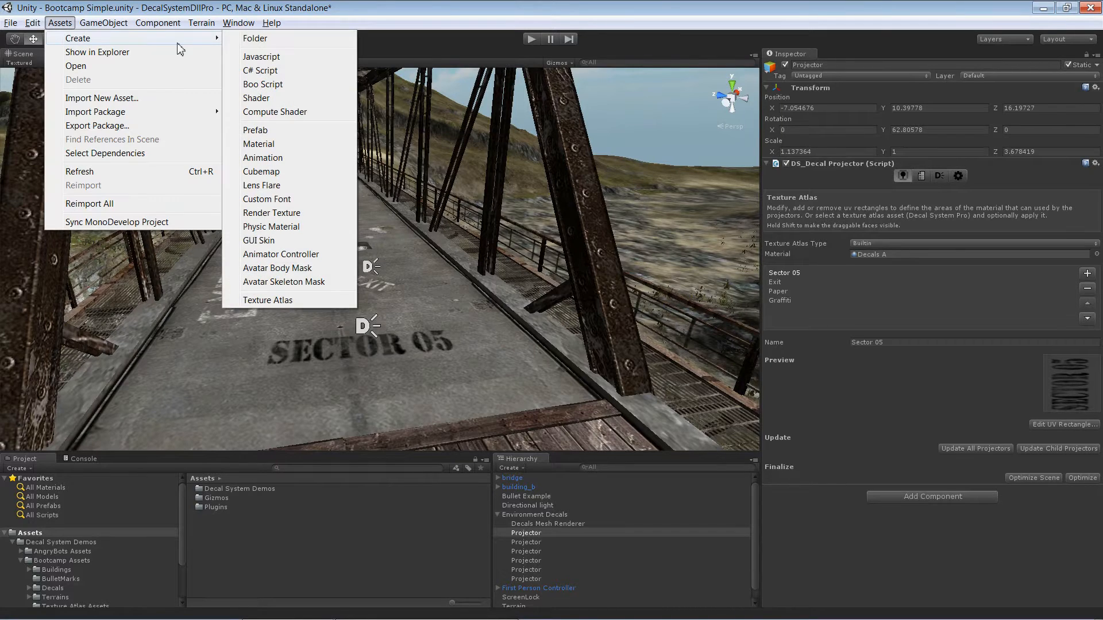
left_click(258, 301)
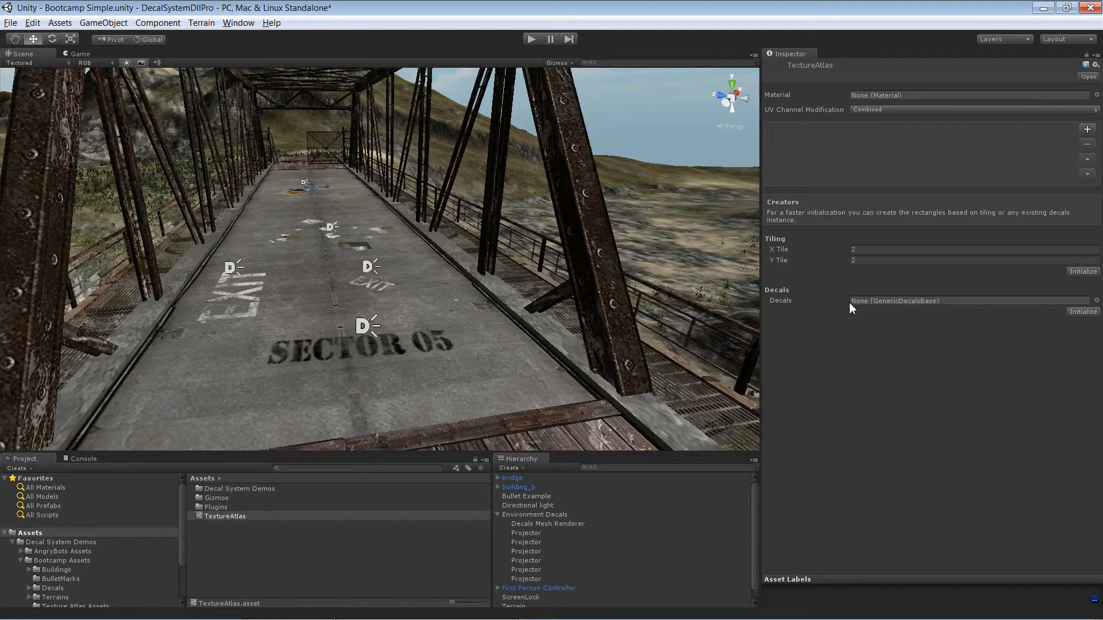
left_click(552, 515)
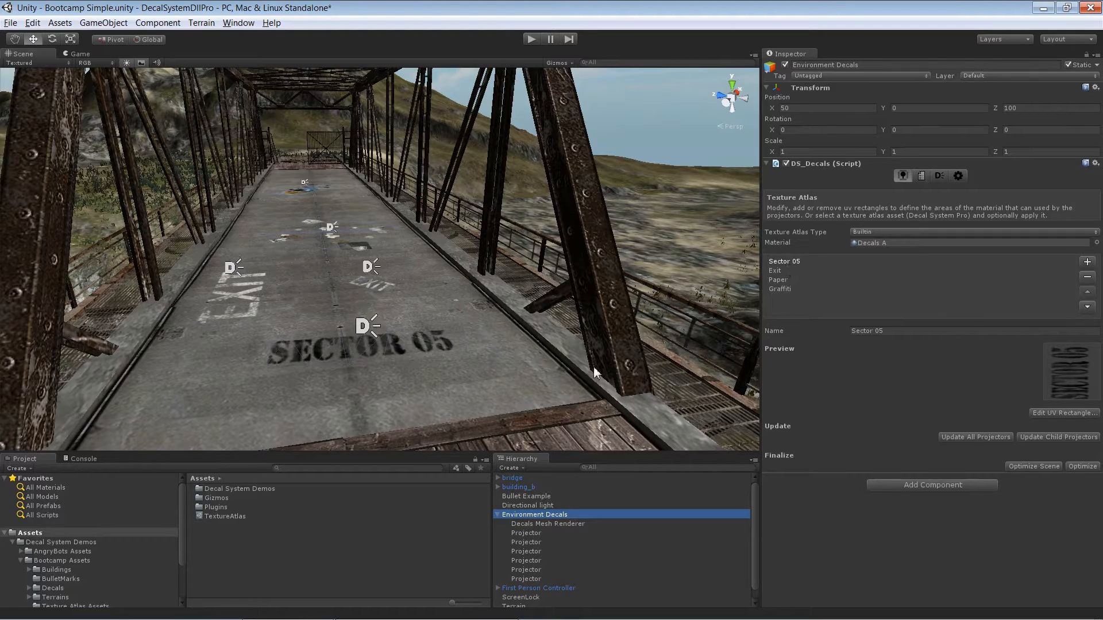
left_click(219, 517)
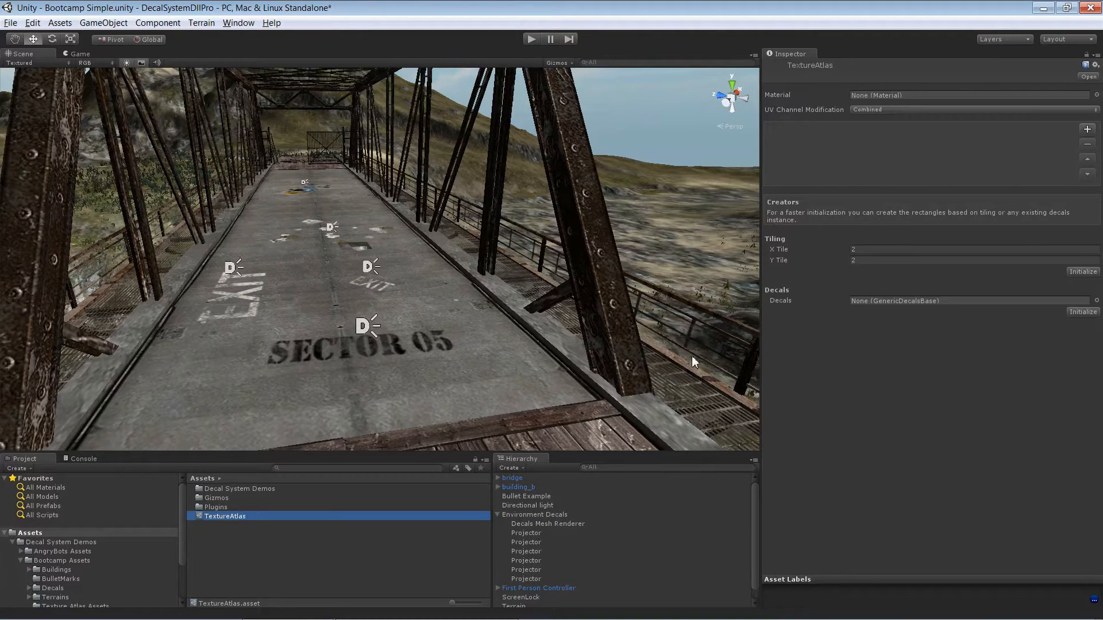
left_click(1096, 95)
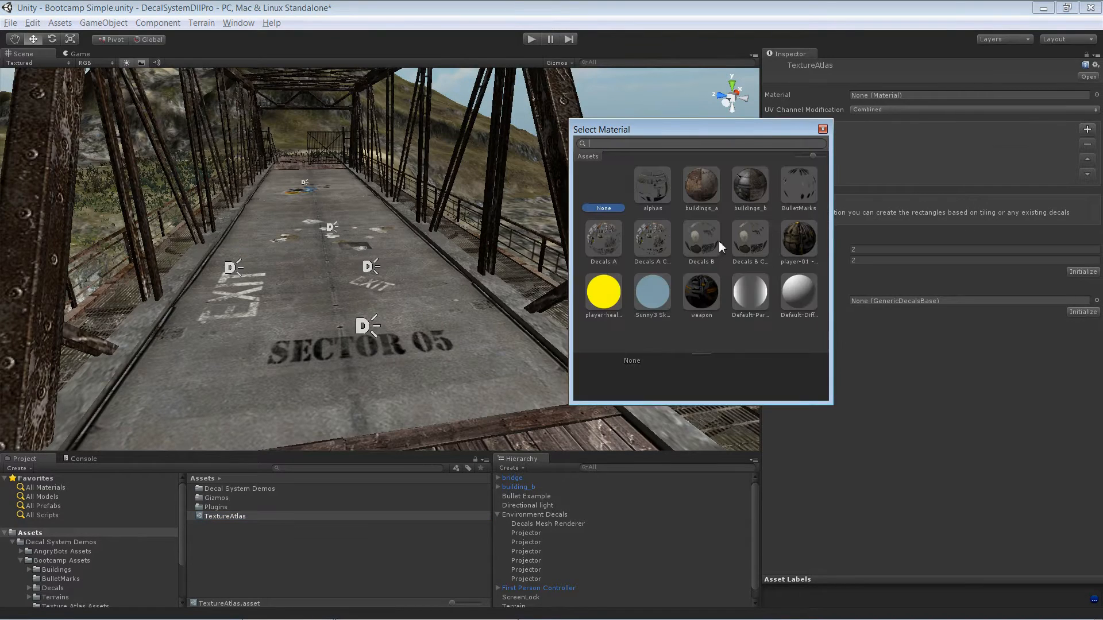
left_click(604, 242)
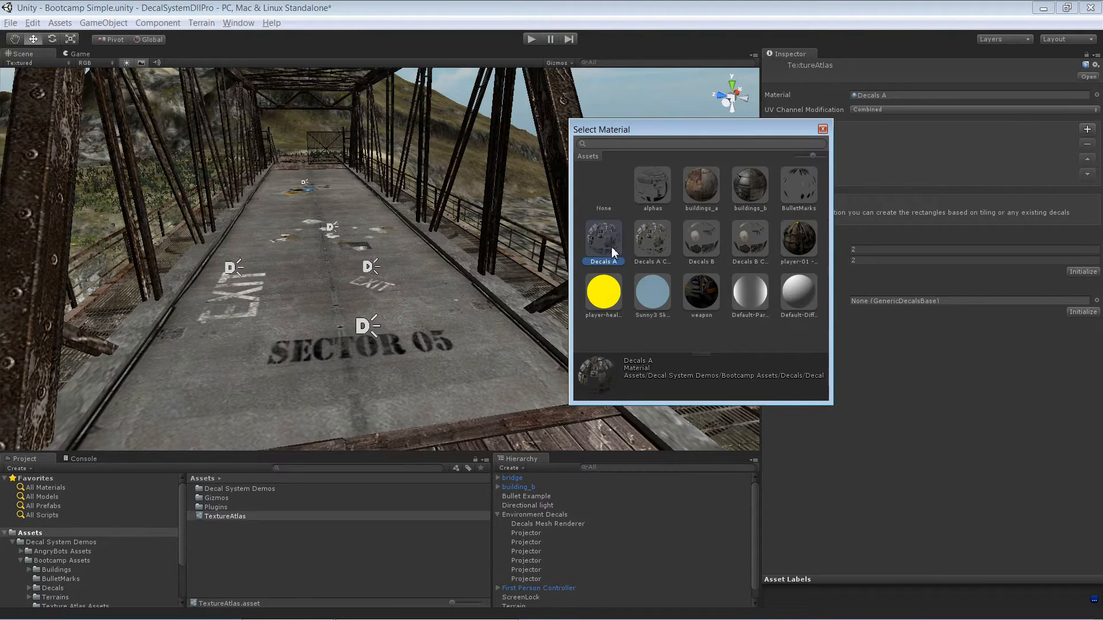
left_click(822, 129)
Step: Add a UV rectangle fitted around the broken-brick image in the texture's upper-left corner, and remove it from the atlas
left_click(1087, 130)
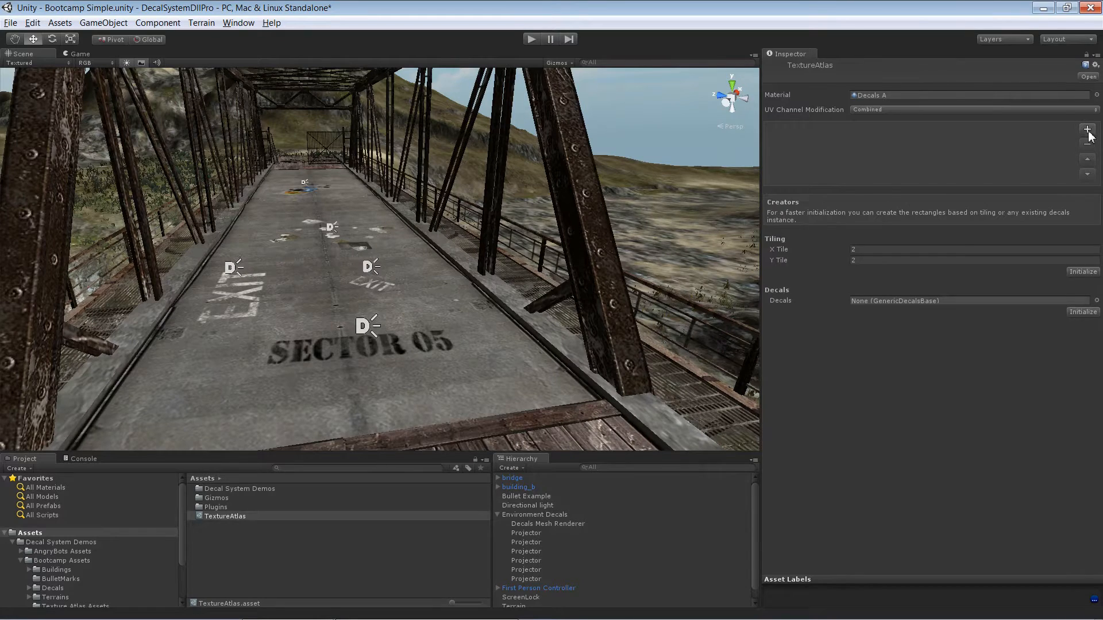
left_click(1036, 343)
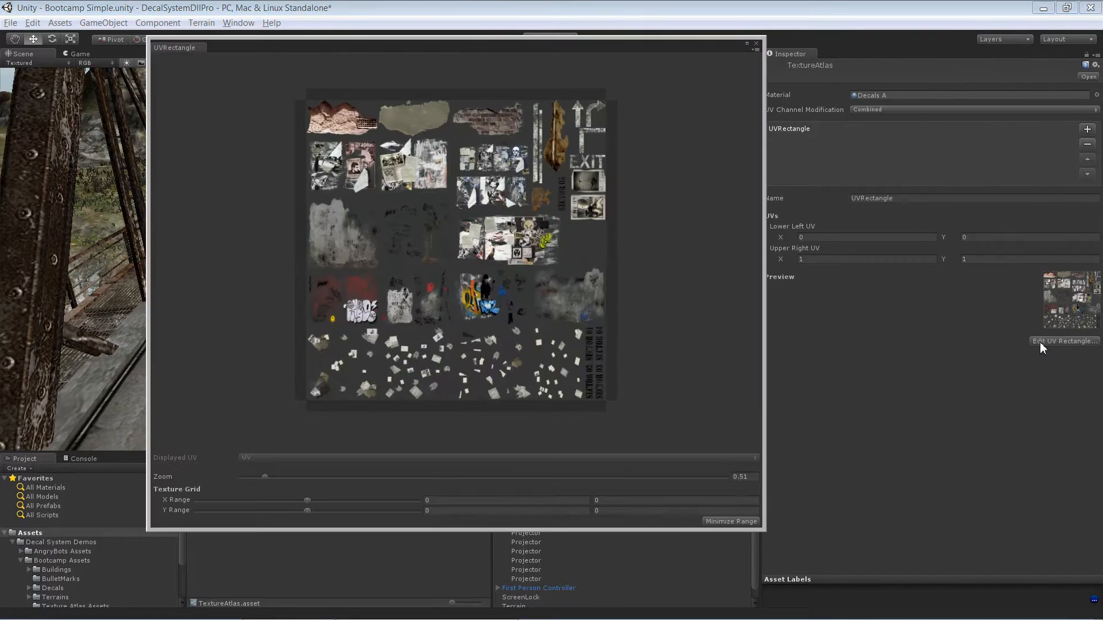
left_click_drag(524, 414, 386, 141)
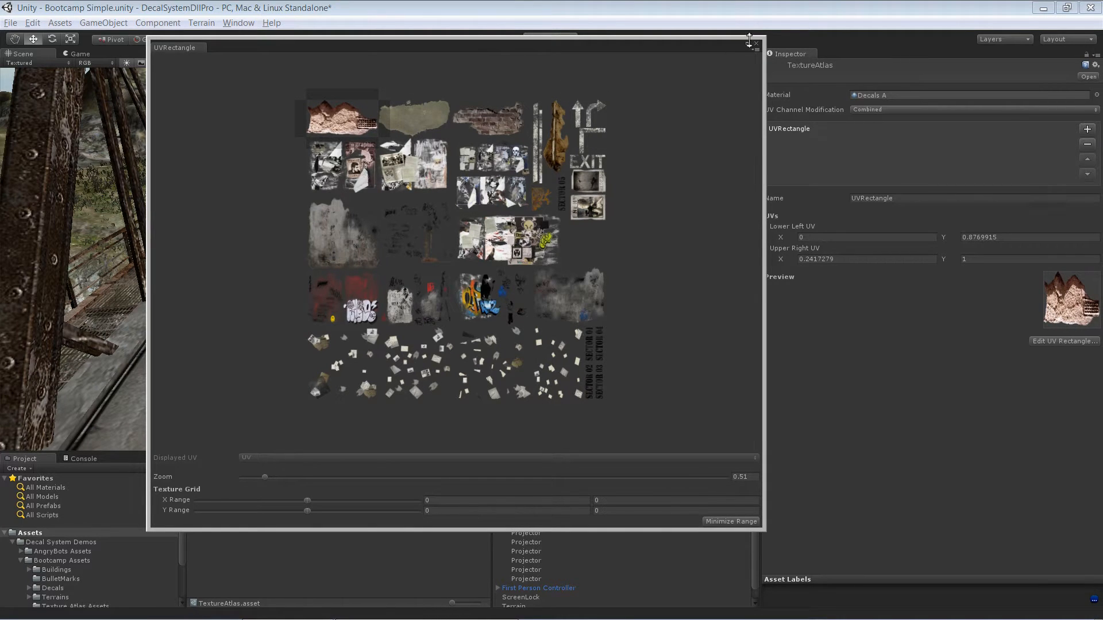
left_click(757, 45)
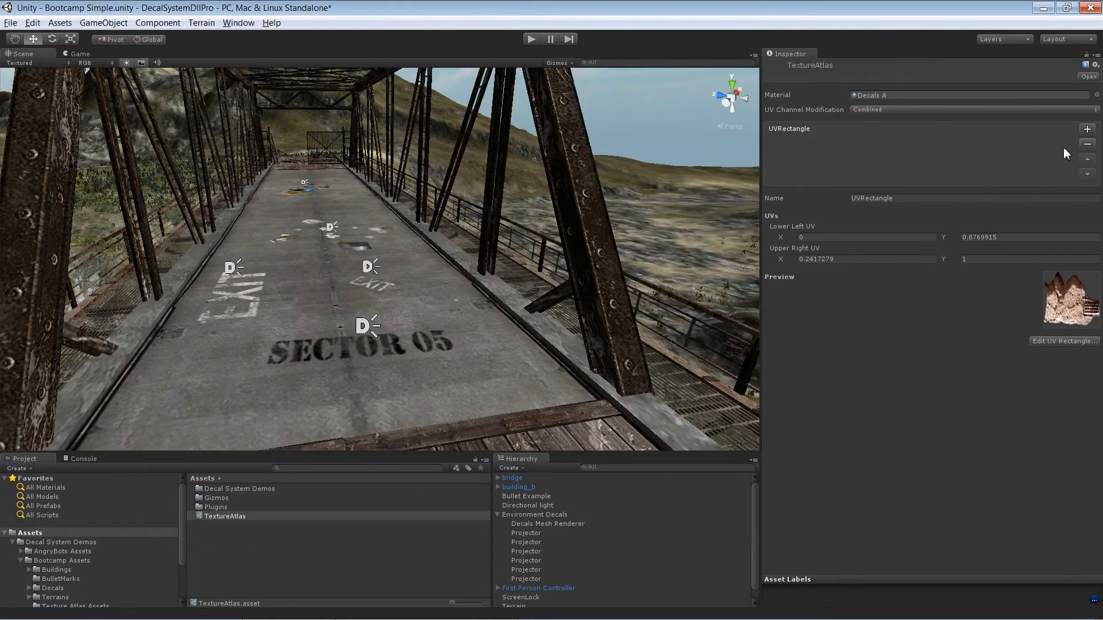
left_click(1087, 143)
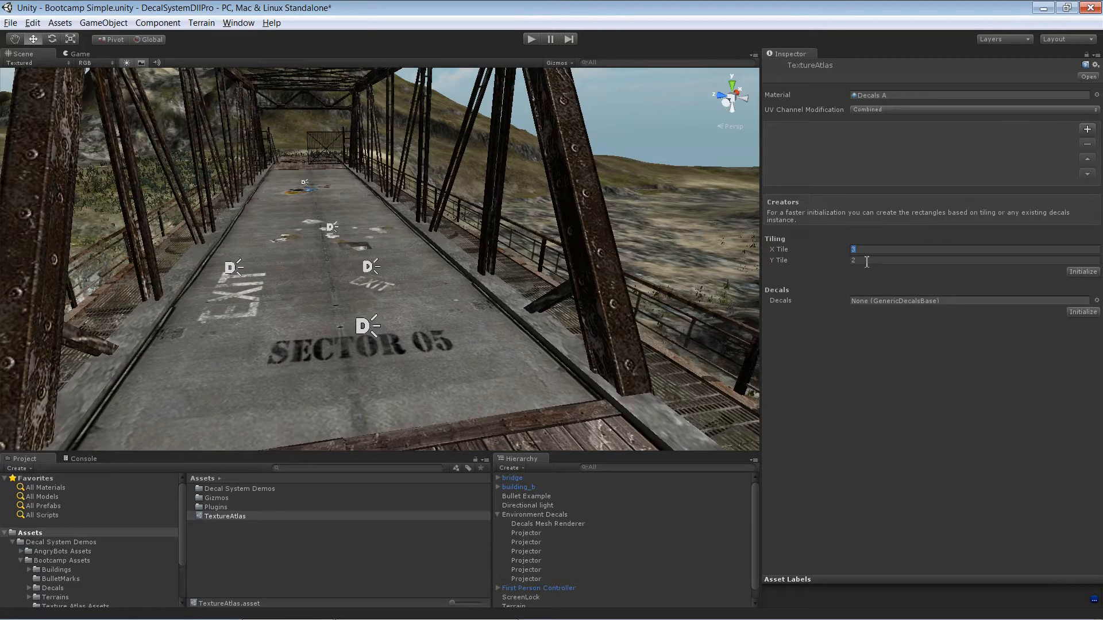
Step: Initialize the atlas rectangles from a tiling of 3 in X and 2 in Y
left_click(825, 261)
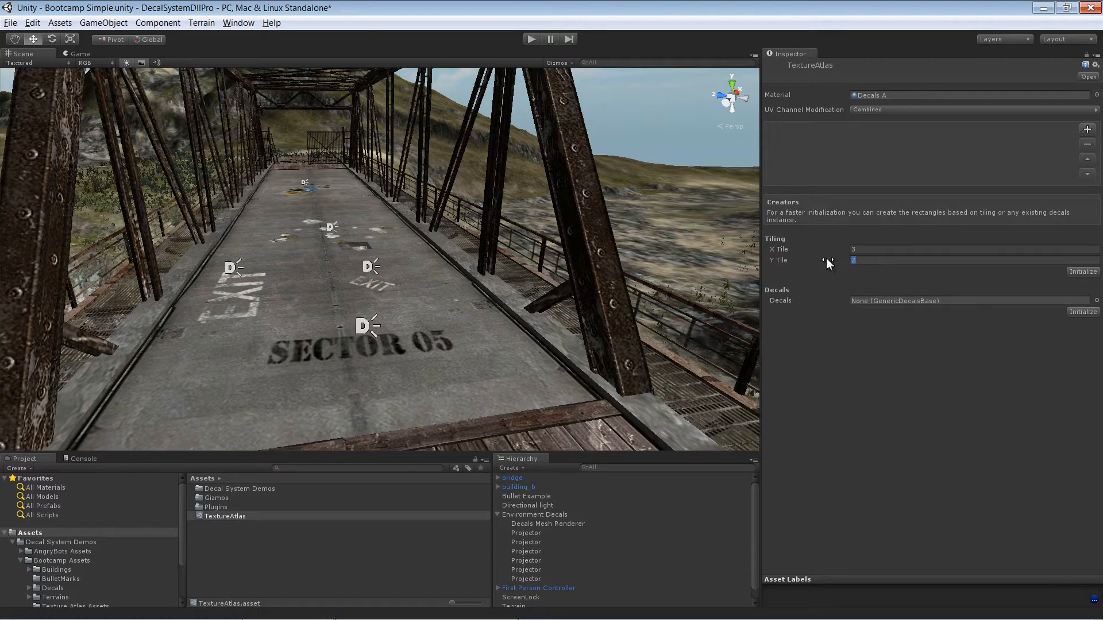
left_click(1083, 273)
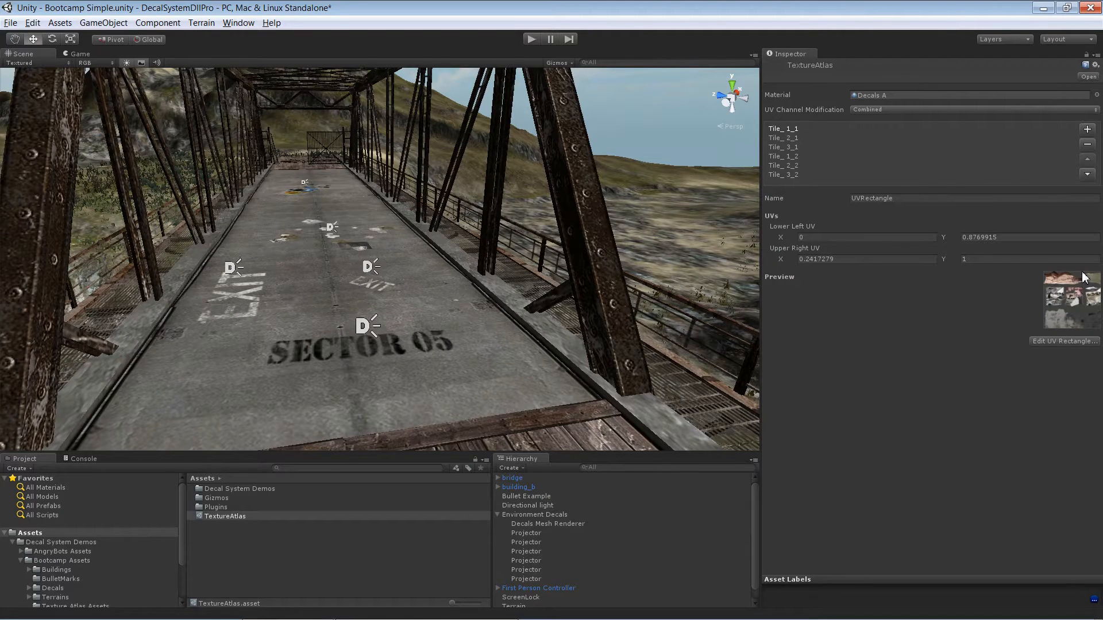
Step: Inspect the area each generated tile covers on the texture in the UV rectangle editor, from Tile_ 1_1 through Tile_ 3_2
left_click(1064, 340)
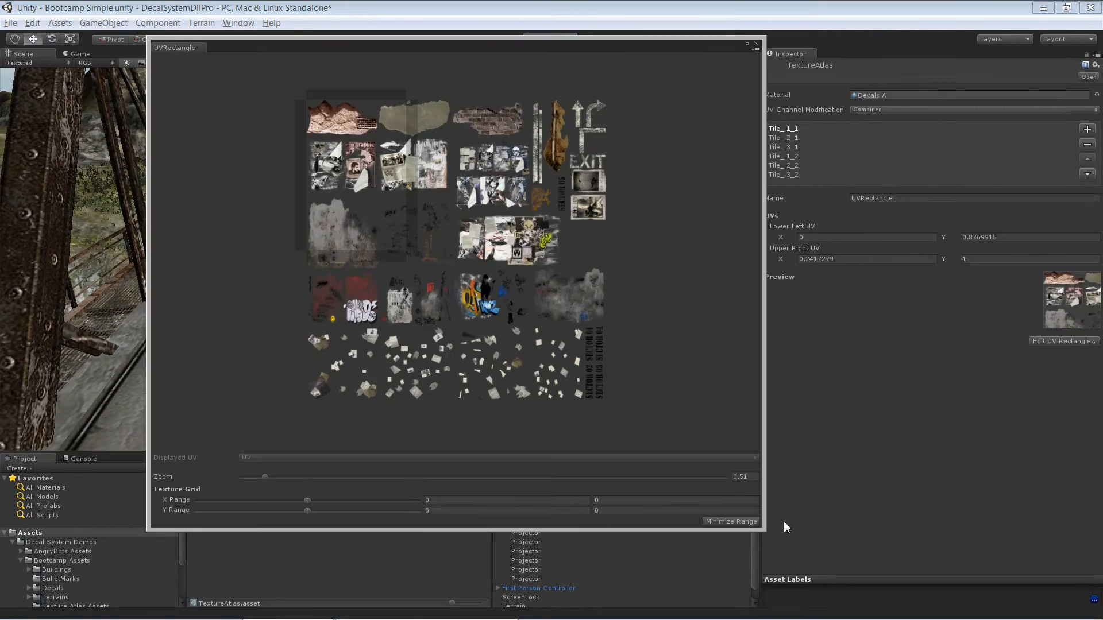
left_click_drag(762, 529, 562, 338)
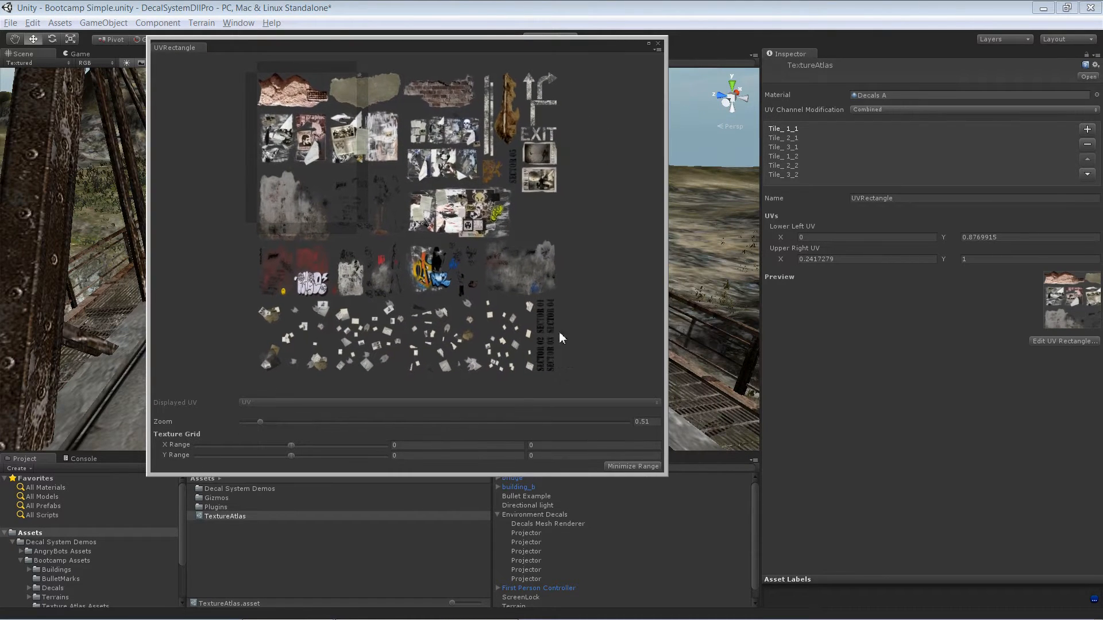
left_click_drag(542, 46, 620, 110)
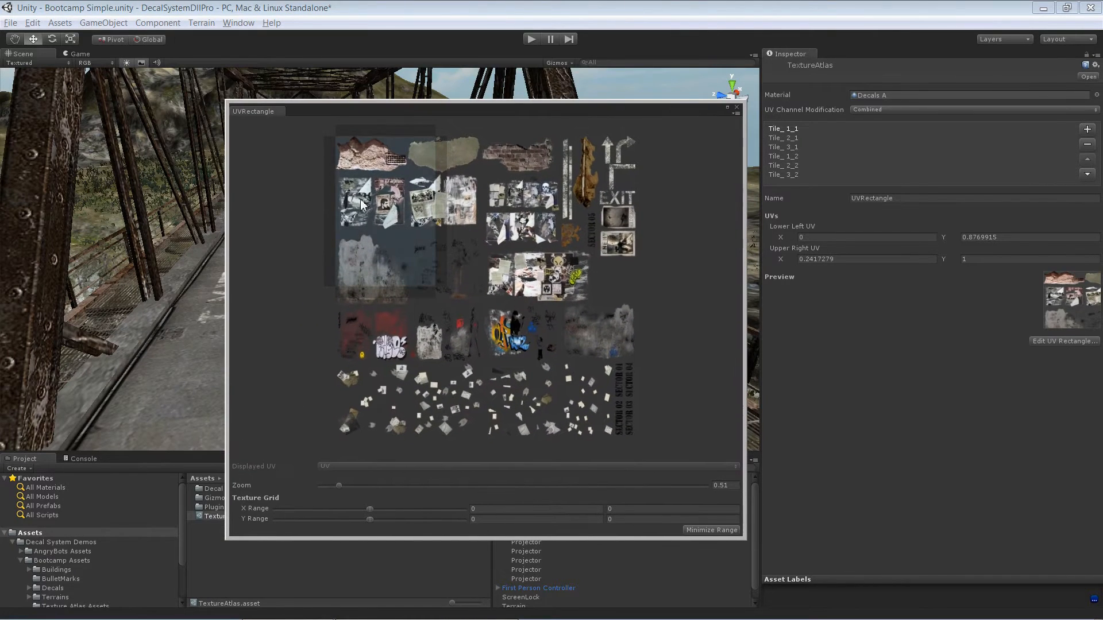
left_click(784, 139)
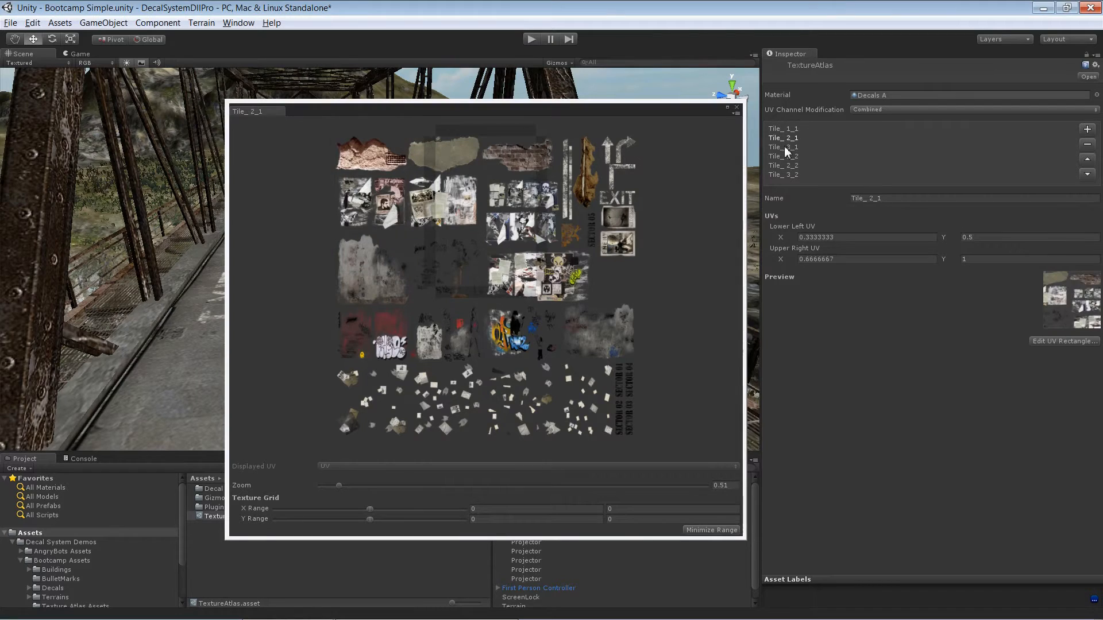
left_click(785, 148)
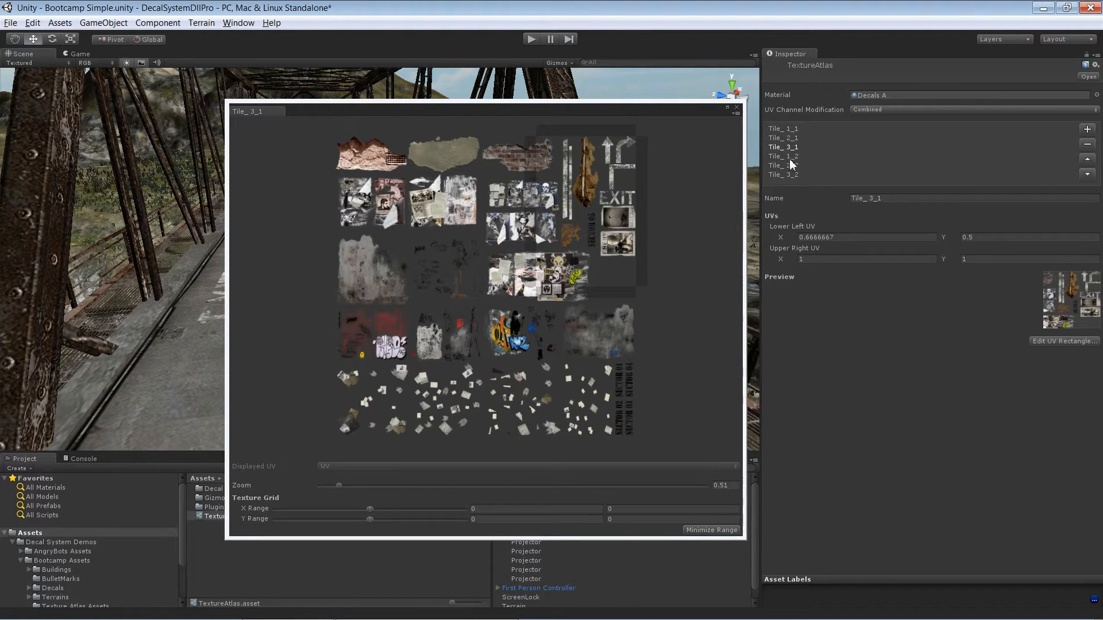
left_click(790, 158)
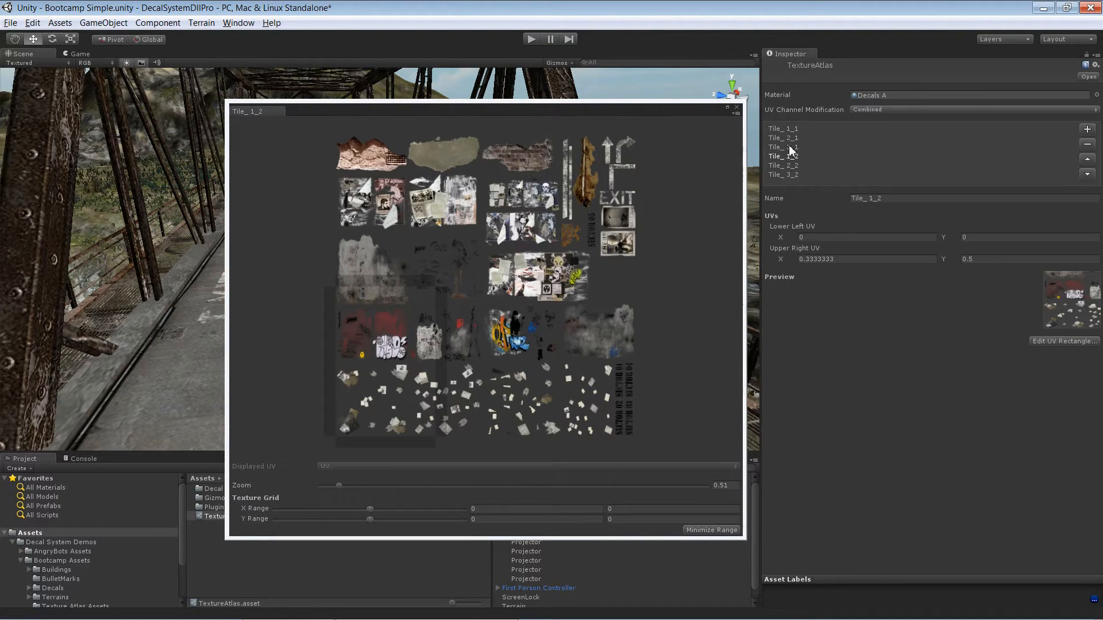
left_click(791, 166)
left_click(792, 175)
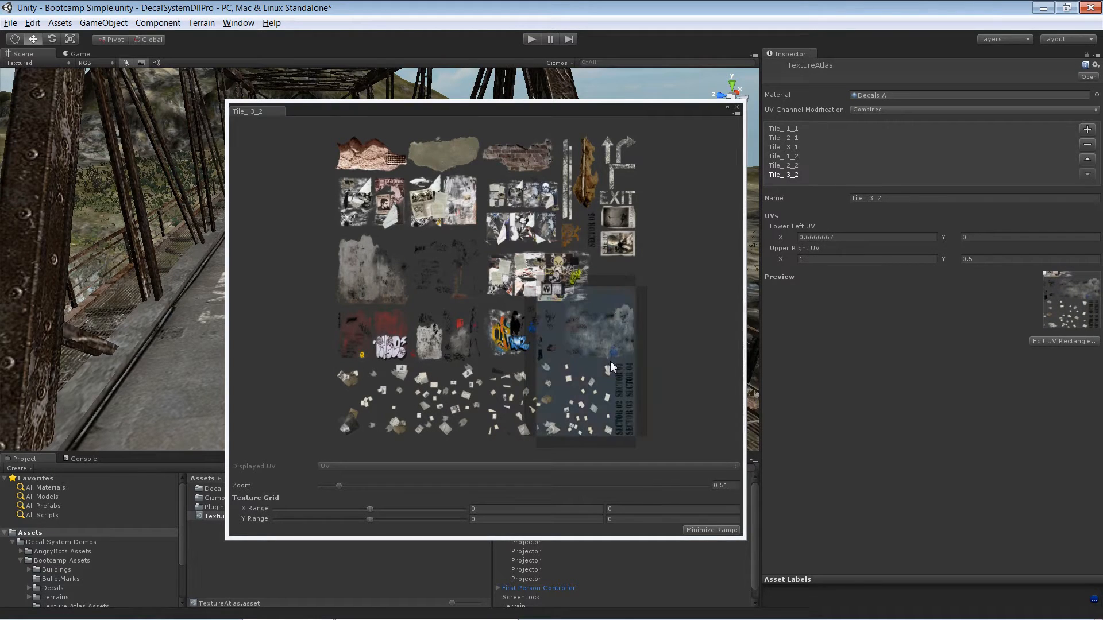
left_click(738, 108)
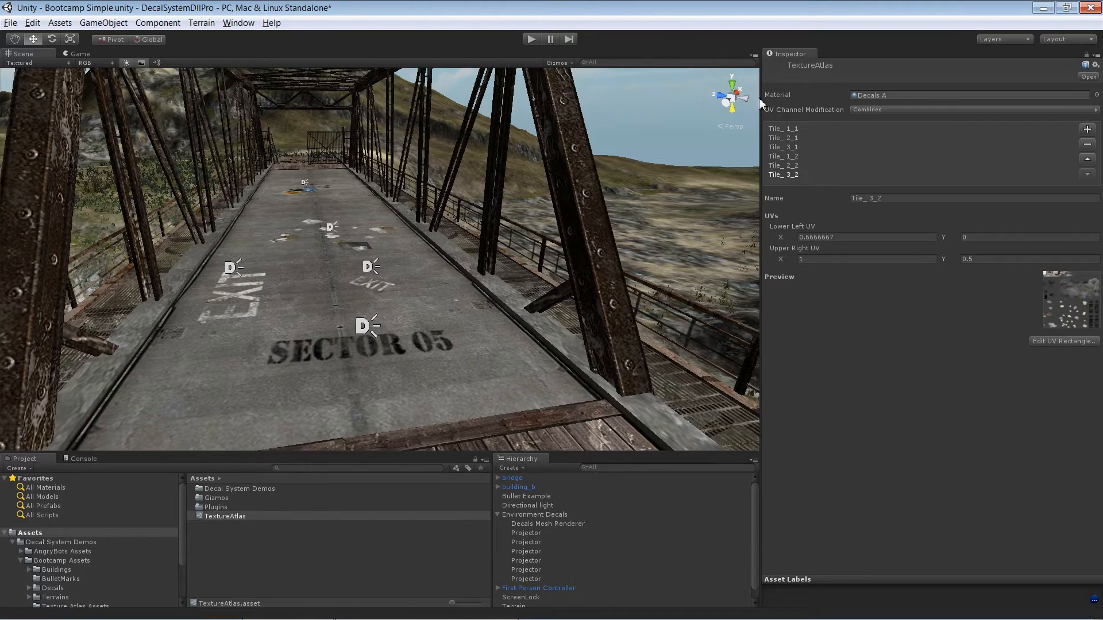
Step: Remove all six tile rectangles from the texture atlas
left_click(1088, 144)
left_click(1087, 144)
left_click(1088, 144)
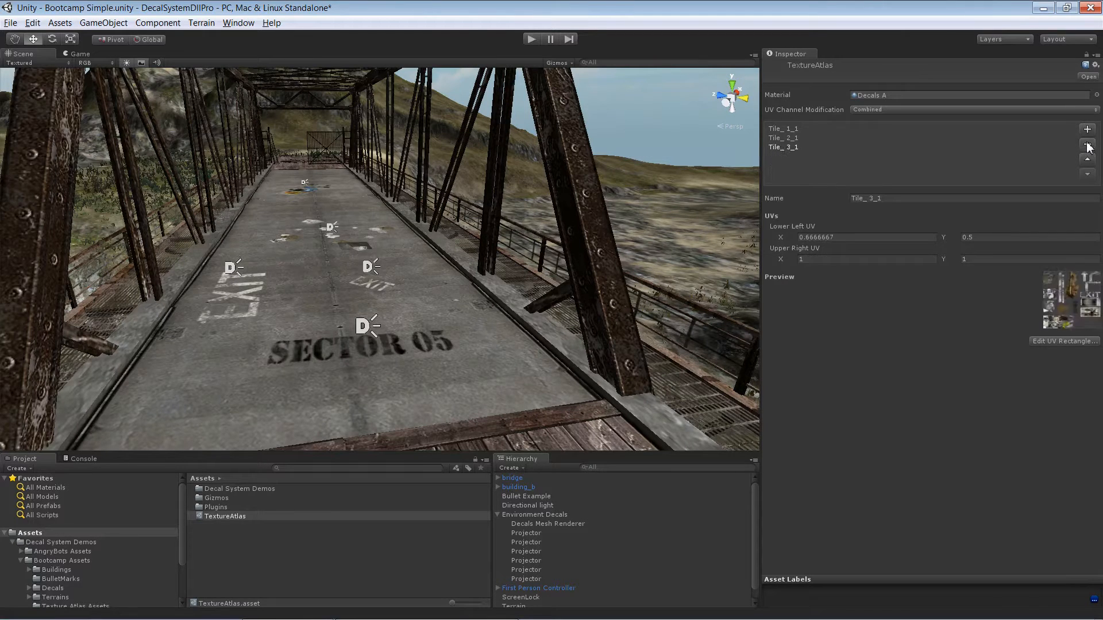
left_click(1088, 144)
left_click(1088, 144)
left_click(1087, 144)
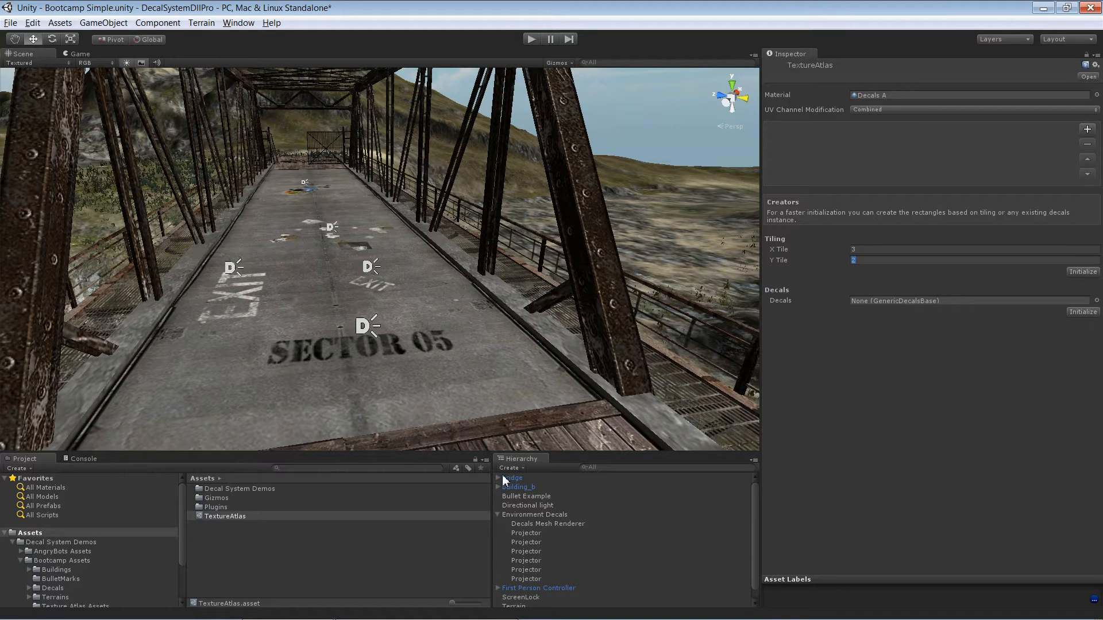
Step: Initialize the TextureAtlas asset's rectangles from the existing Environment Decals object
left_click(529, 516)
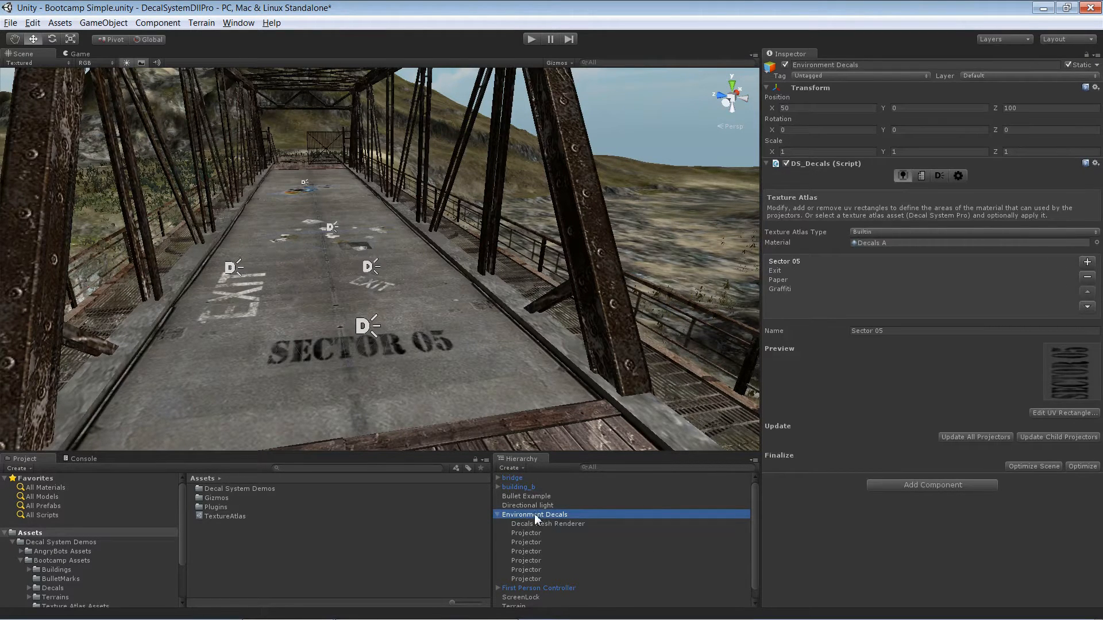
left_click(234, 516)
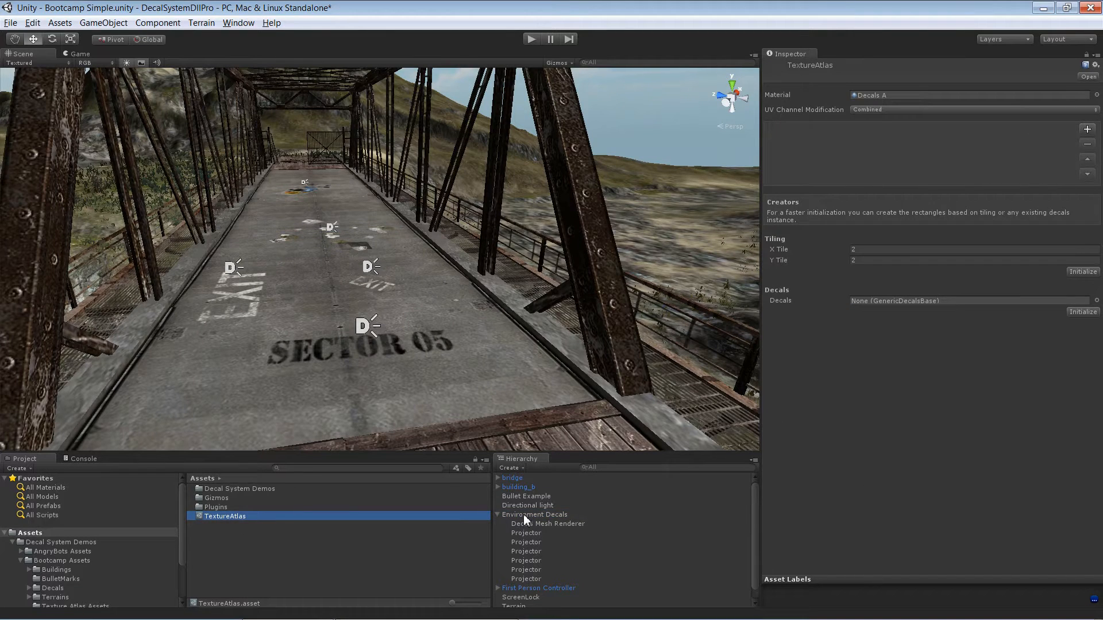
left_click_drag(522, 515, 905, 302)
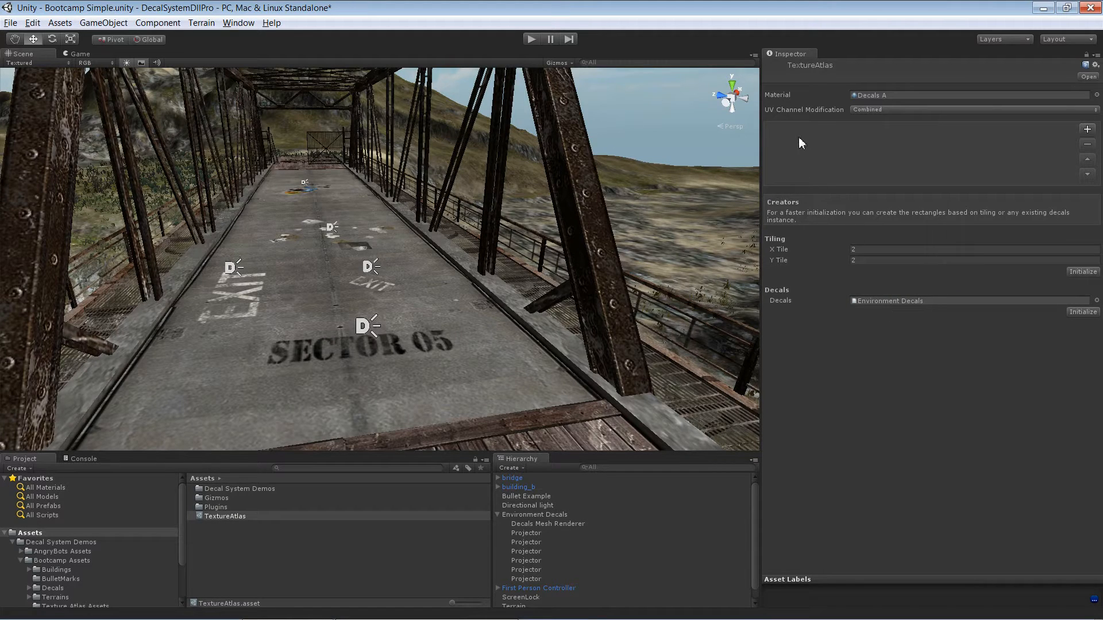
left_click_drag(523, 515, 893, 303)
left_click(1084, 313)
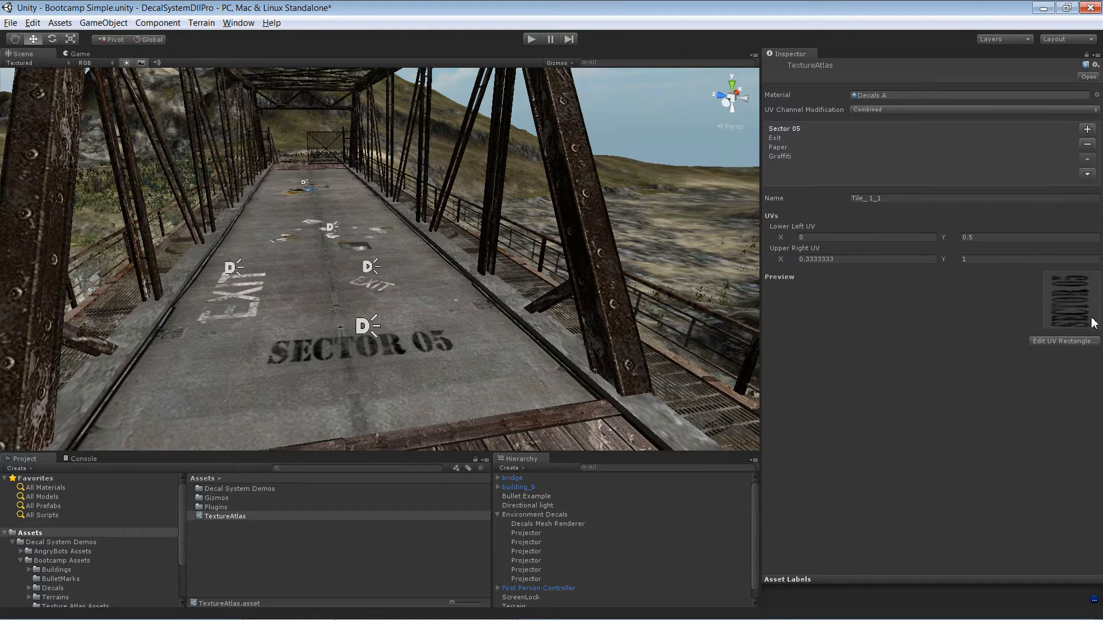
Step: Check the UV values and previews of the atlas's Exit, Paper, Graffiti and Sector 05 rectangles
left_click(780, 137)
left_click(780, 147)
left_click(781, 155)
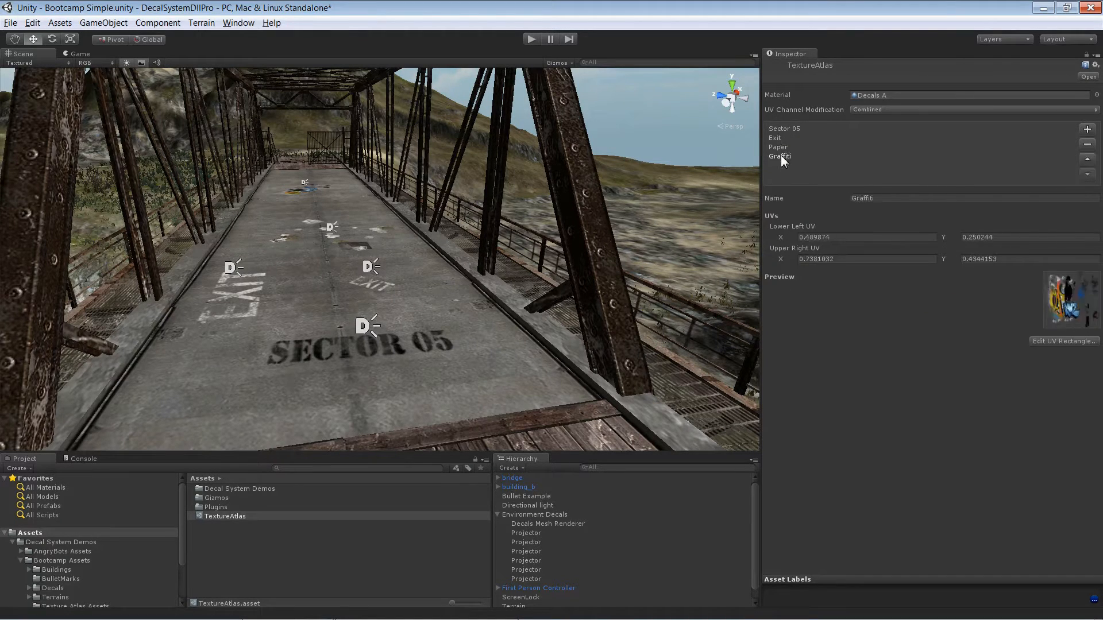
left_click(780, 147)
left_click(780, 138)
left_click(783, 128)
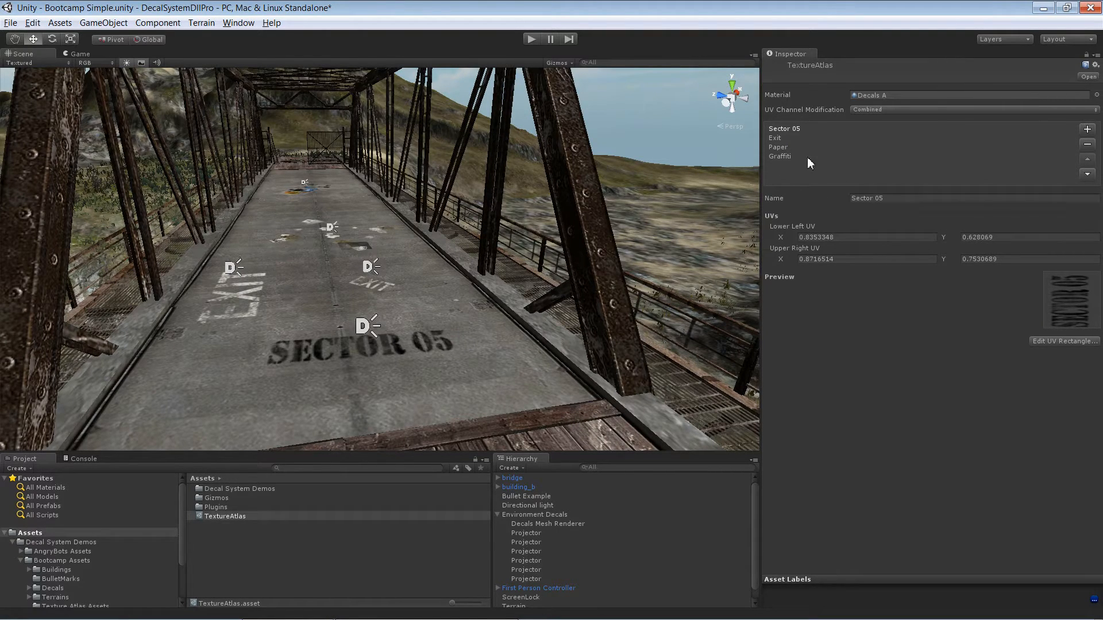
Step: Add a UV rectangle to the texture atlas and name it NEW
left_click(1088, 130)
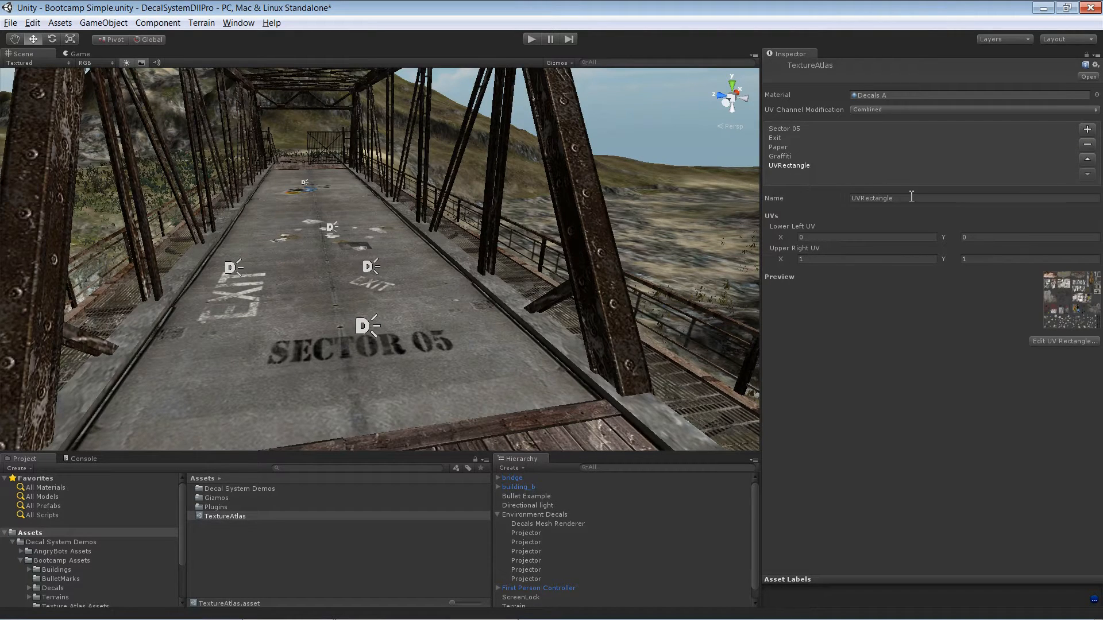
key("Tab")
type("NEW")
Step: Shrink the NEW rectangle around a poster group on the texture, from about (0.50, 0.745) to about (0.751, 0.860) in UV coordinates
left_click(1064, 341)
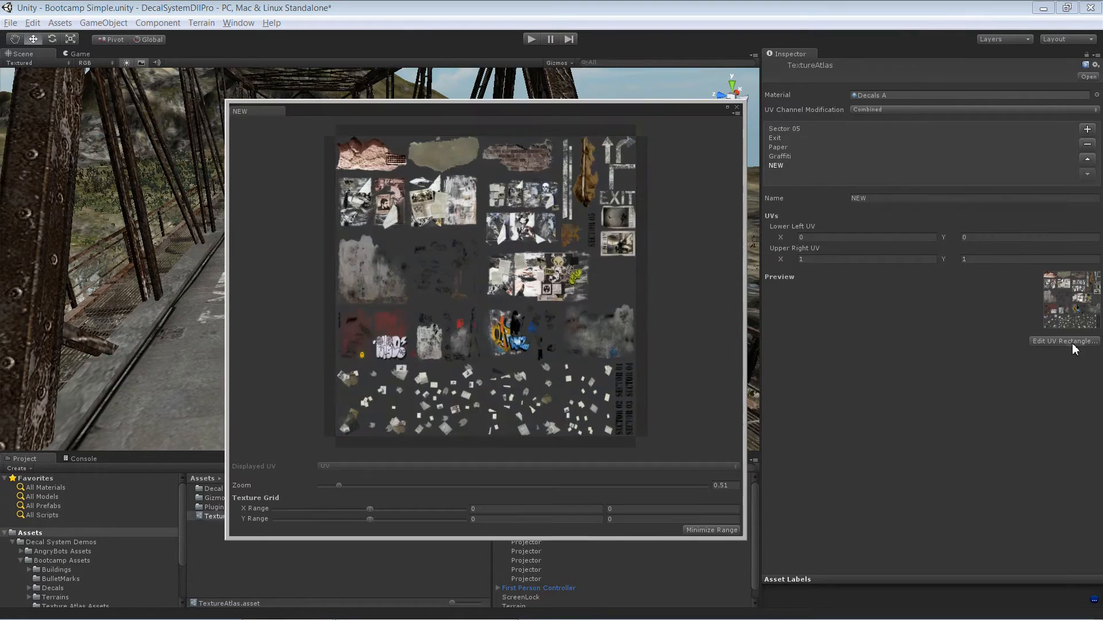
left_click_drag(536, 443, 569, 249)
left_click_drag(643, 229, 568, 235)
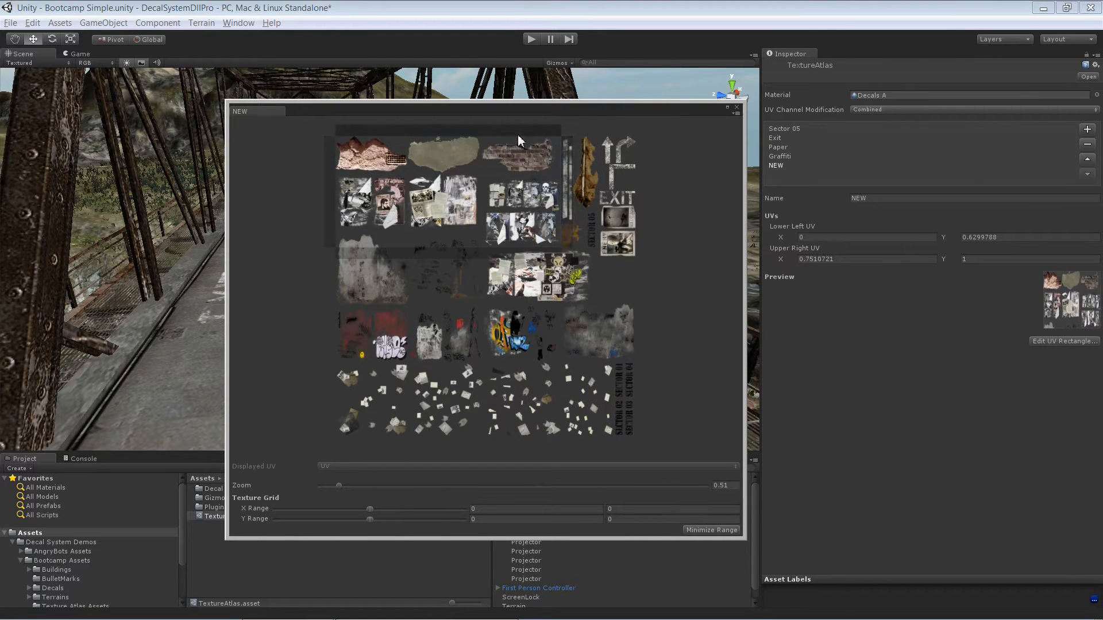
left_click_drag(519, 137, 519, 178)
left_click_drag(328, 215, 528, 221)
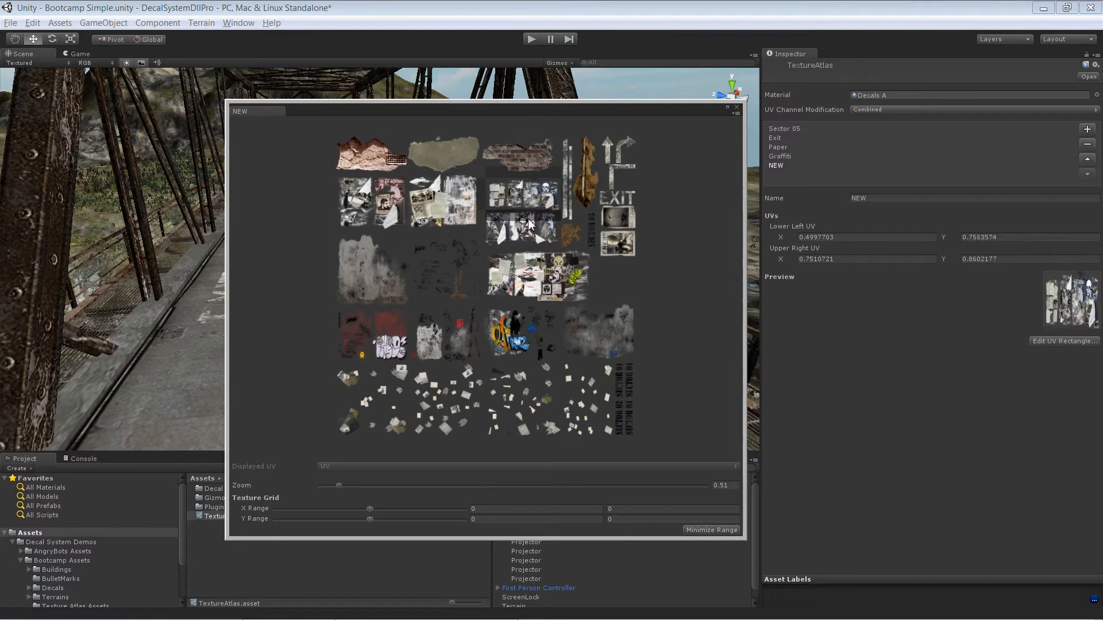
left_click(737, 107)
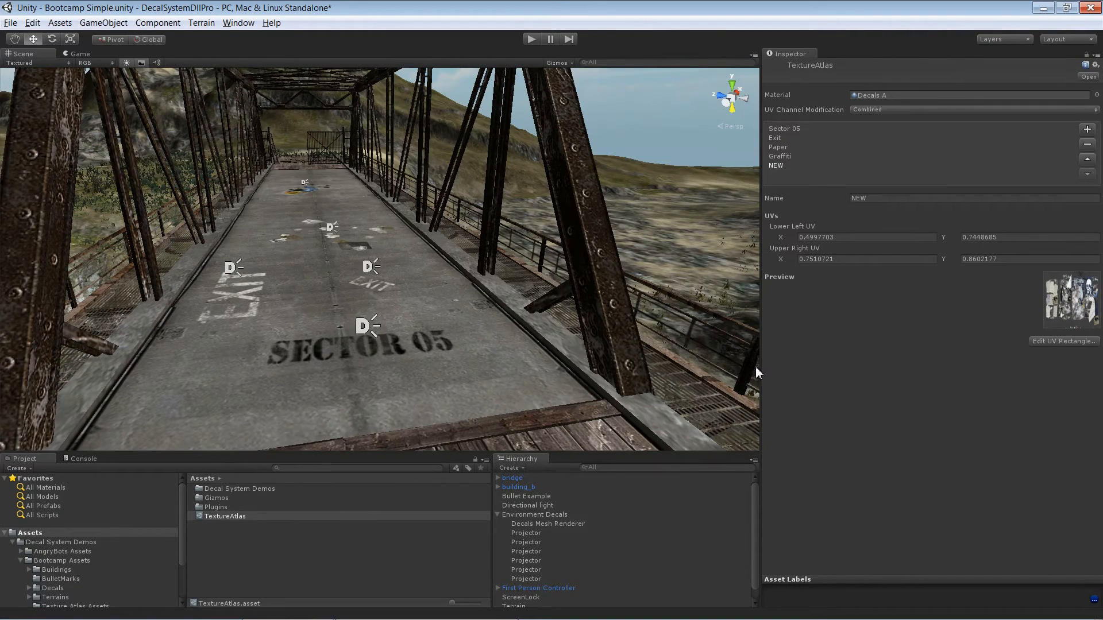
Step: Switch the Sector 05 projector's texture atlas type to Reference and assign the TextureAtlas asset to it
left_click(373, 333)
left_click_drag(411, 290, 571, 298, "alt")
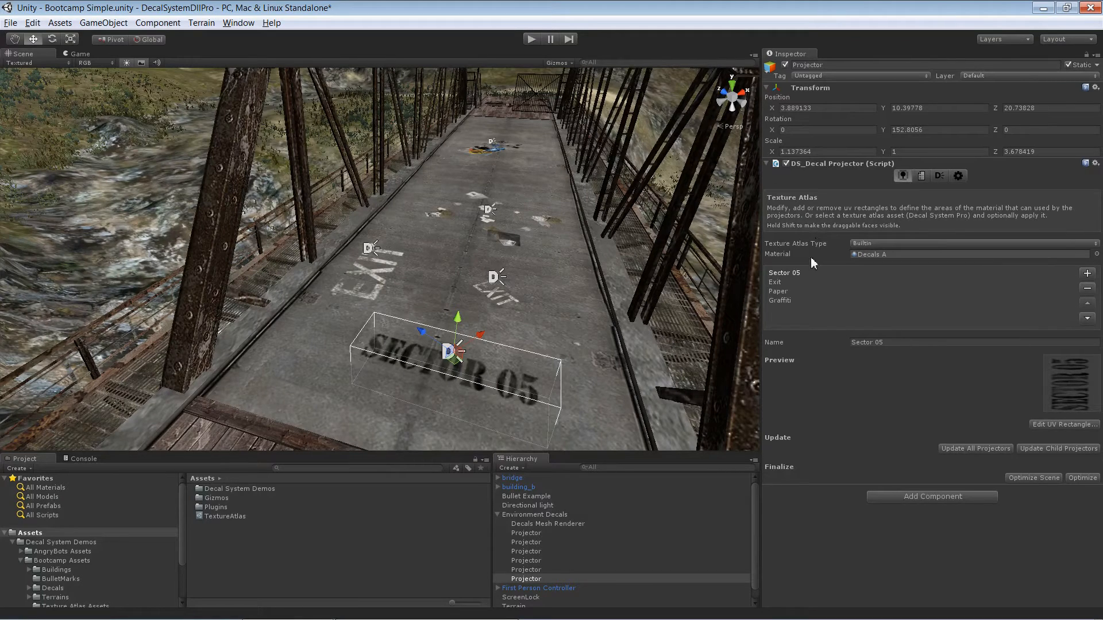
left_click(876, 244)
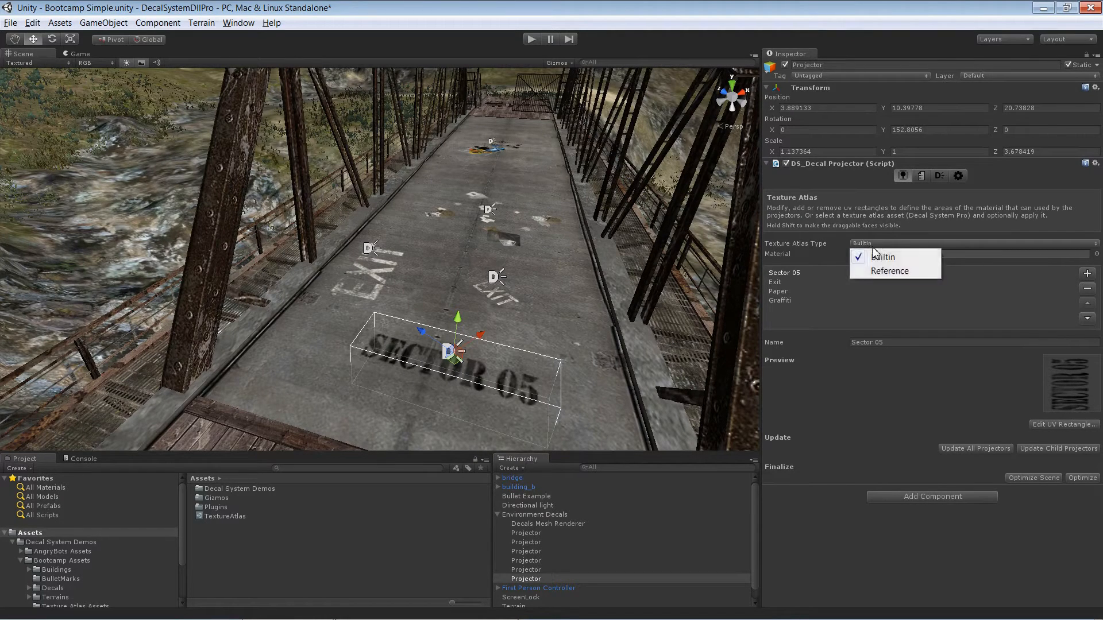
left_click(894, 272)
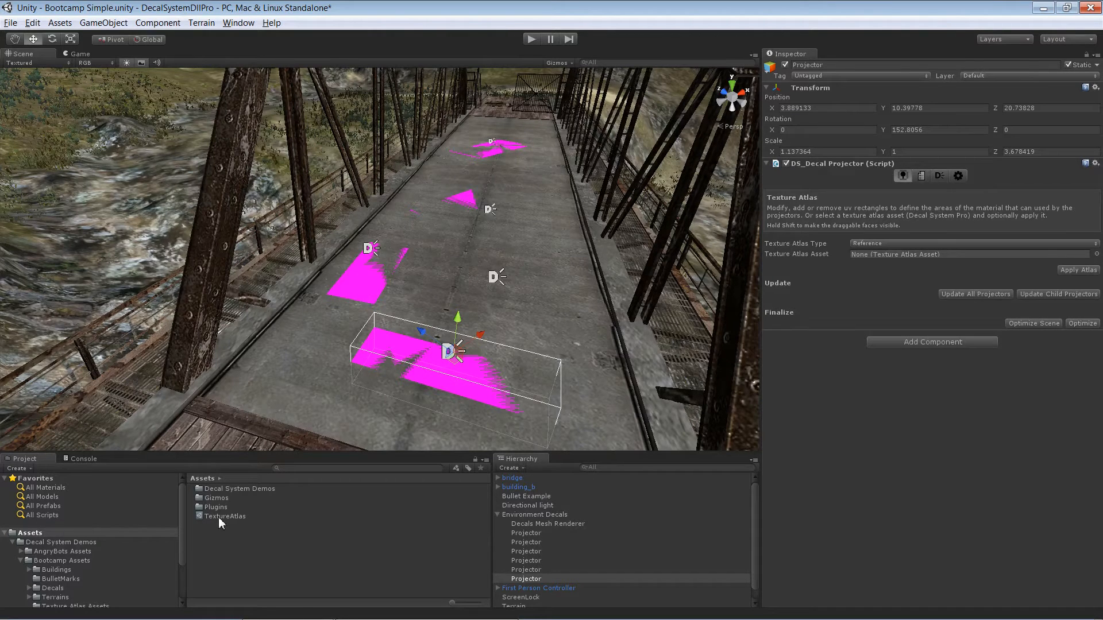
left_click_drag(219, 517, 884, 257)
left_click_drag(574, 247, 591, 274, "alt")
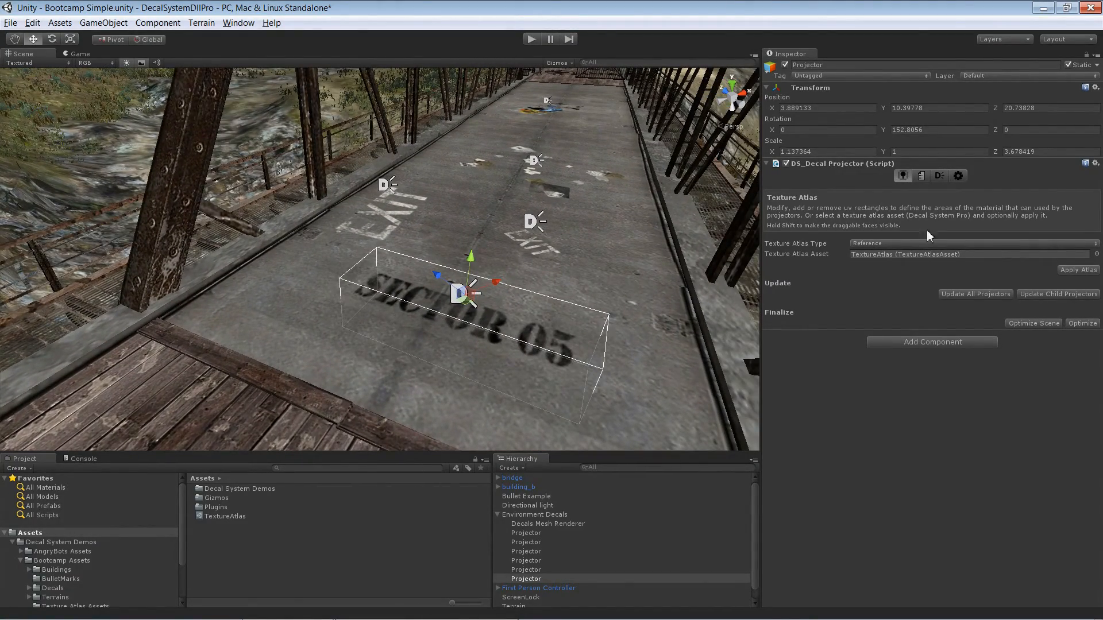
Step: Add a projector to Environment Decals, placed on the bridge floor beside Sector 05 near the wooden planks, using the NEW UV rectangle
left_click(945, 178)
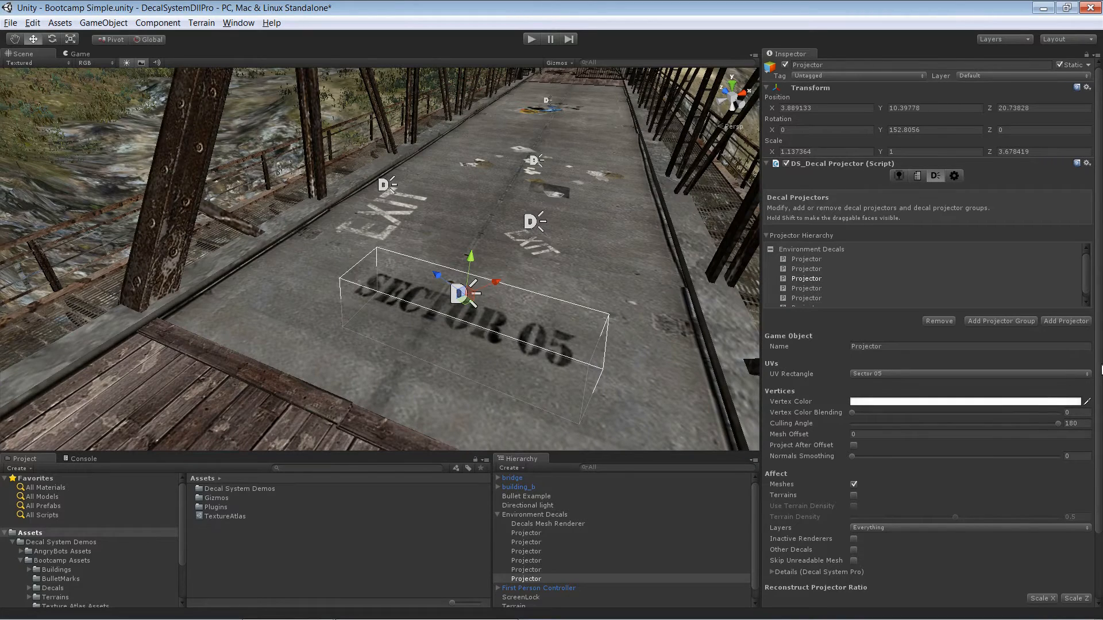
scroll(1080, 345, "down", 2)
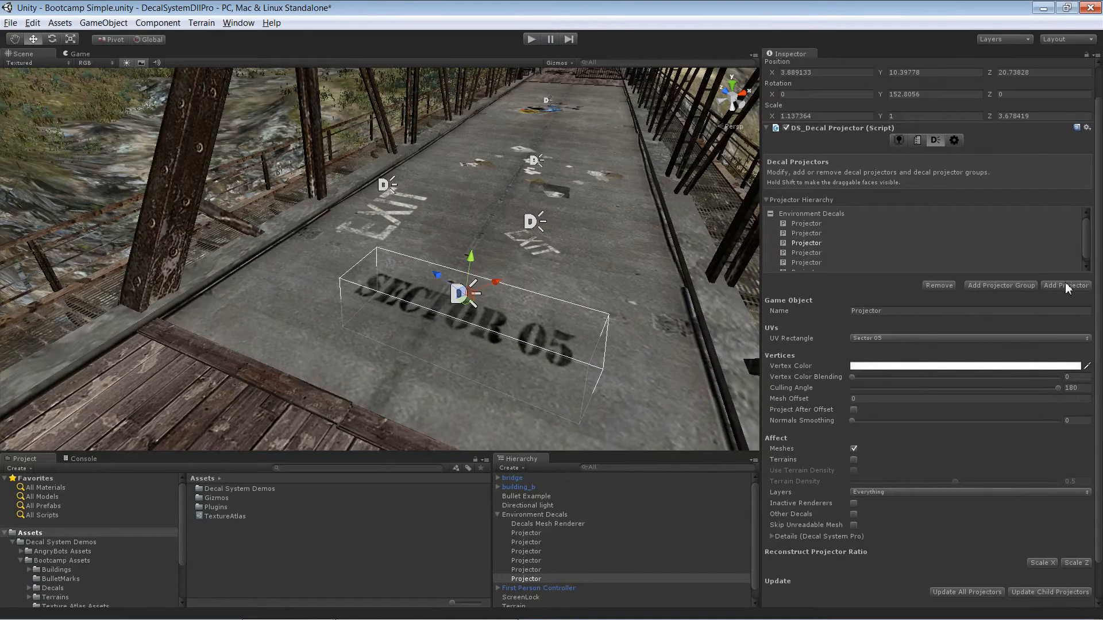
left_click(829, 212)
left_click(1071, 314)
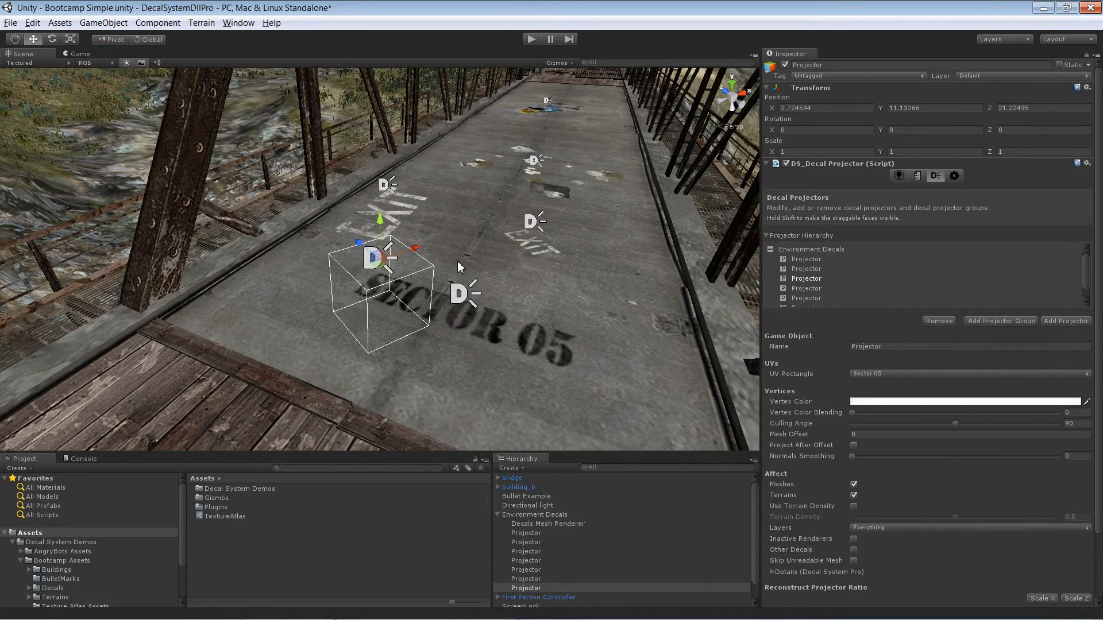
left_click_drag(384, 261, 276, 263)
left_click(879, 375)
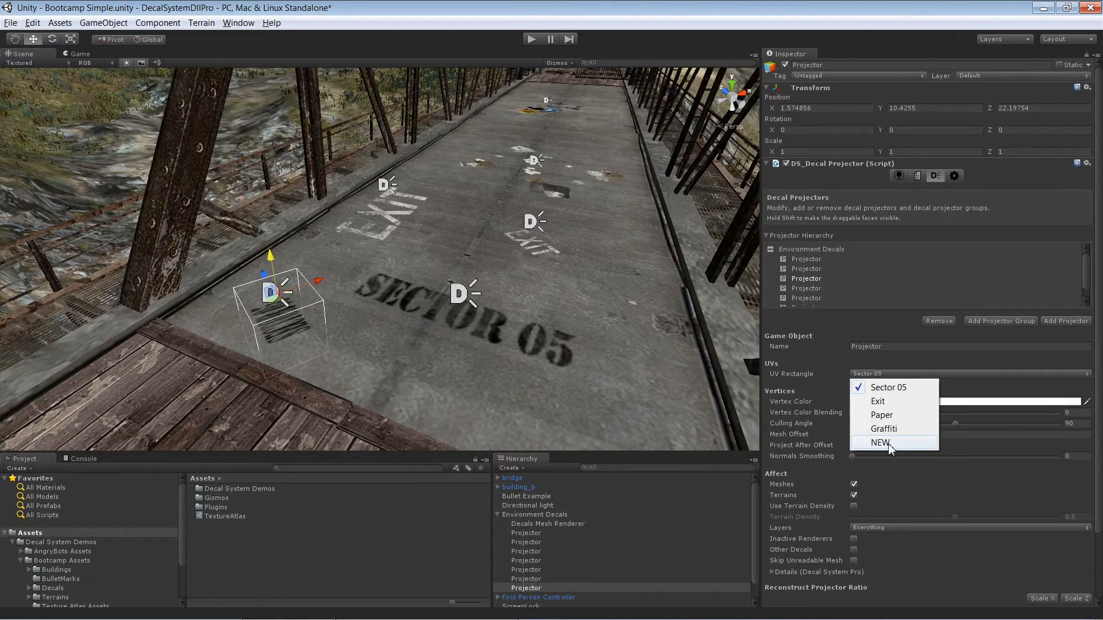
left_click(880, 442)
Step: Examine the new poster decal on the bridge floor up close and from different angles
scroll(313, 326, "up", 5)
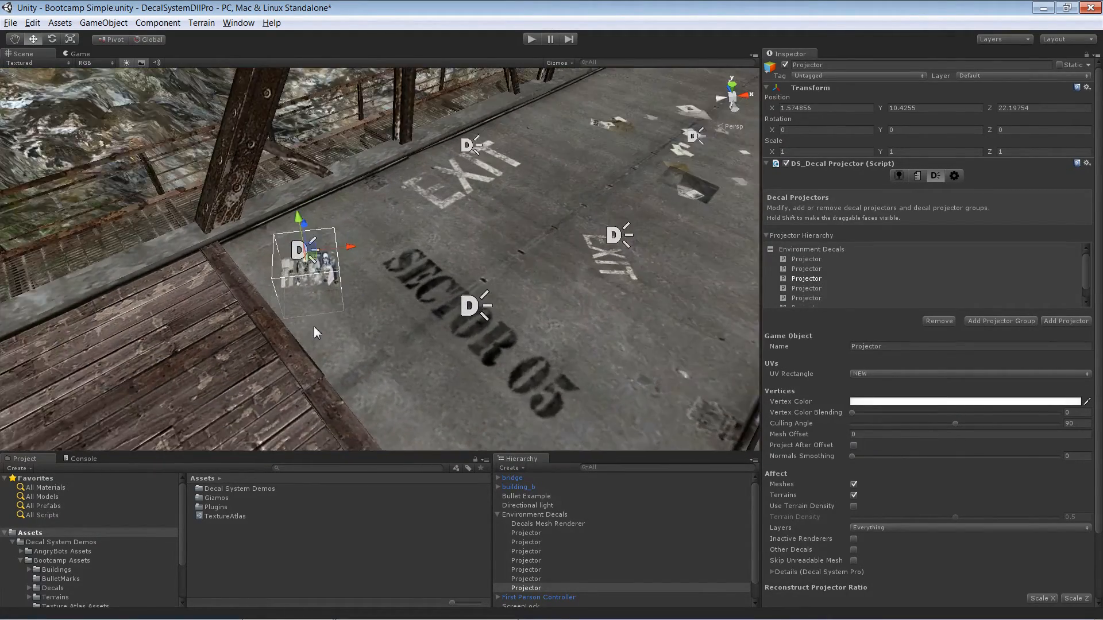
scroll(314, 325, "up", 3)
middle_click_drag(314, 325, 690, 297)
scroll(540, 308, "up", 8)
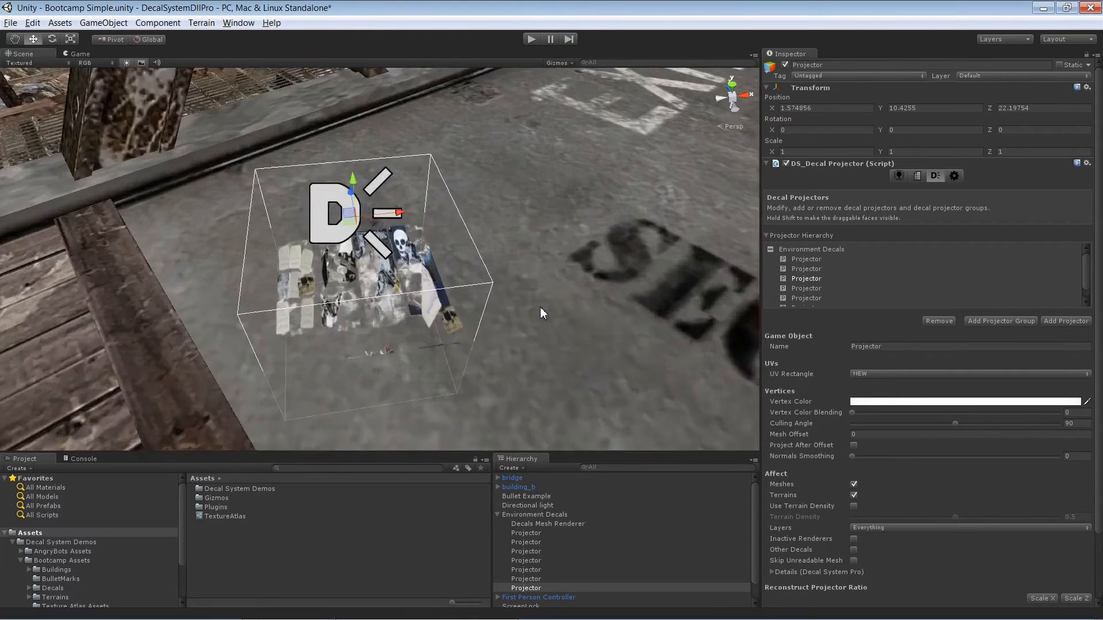
scroll(513, 315, "down", 8)
right_click_drag(453, 359, 531, 340)
middle_click_drag(532, 340, 549, 325)
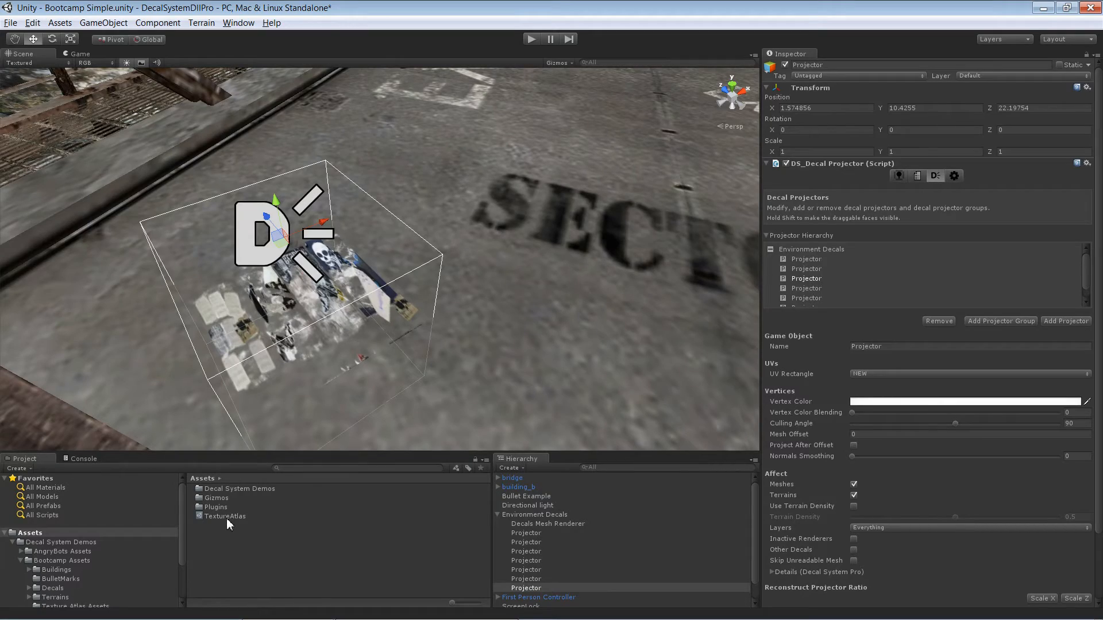
scroll(447, 304, "down", 7)
left_click_drag(528, 317, 402, 339, "alt")
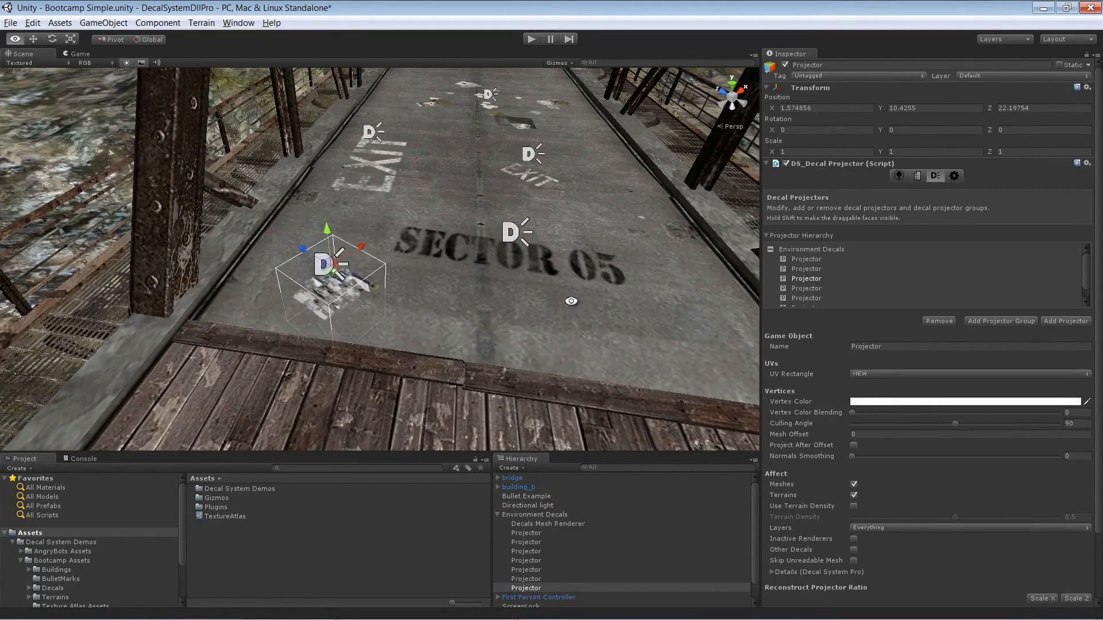
Step: Apply the referenced atlas to the decals as a built-in atlas and select its NEW rectangle
left_click(900, 176)
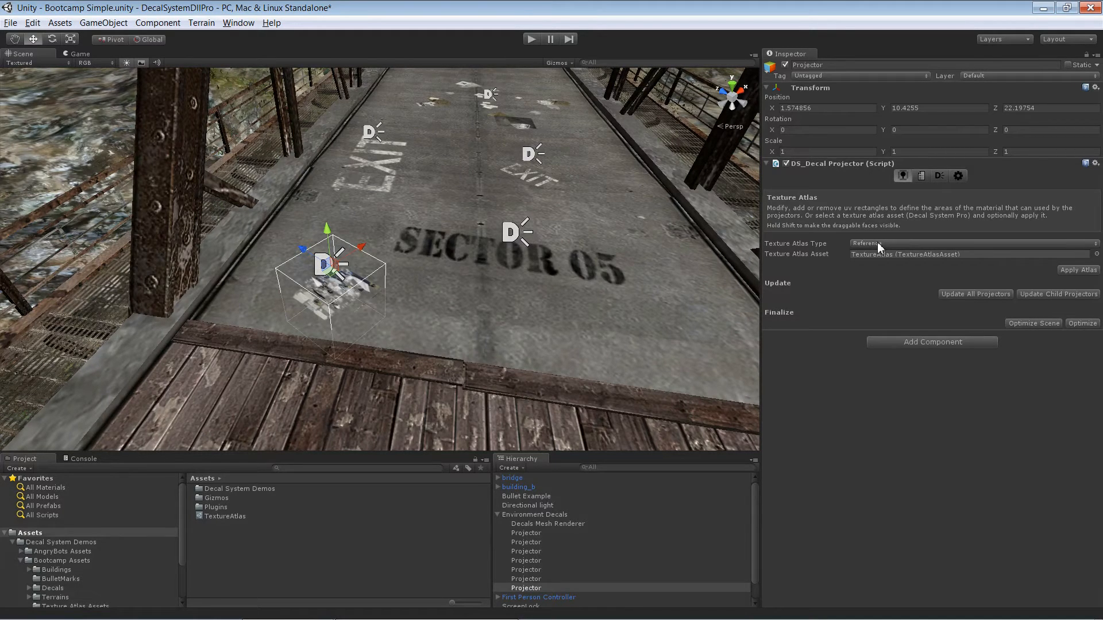
left_click(1077, 271)
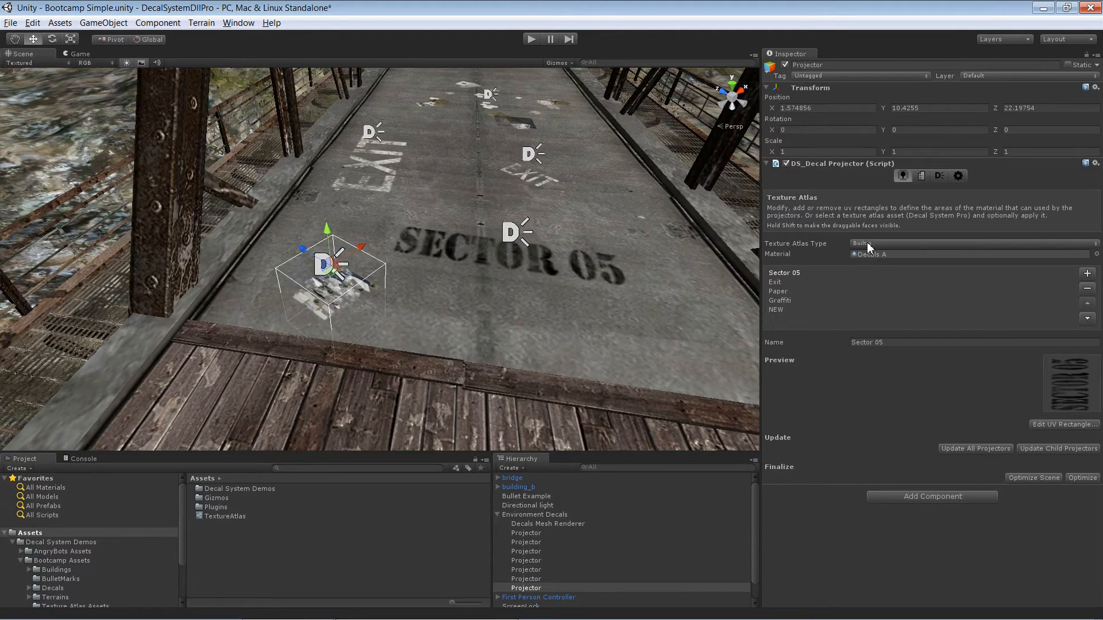
left_click(777, 310)
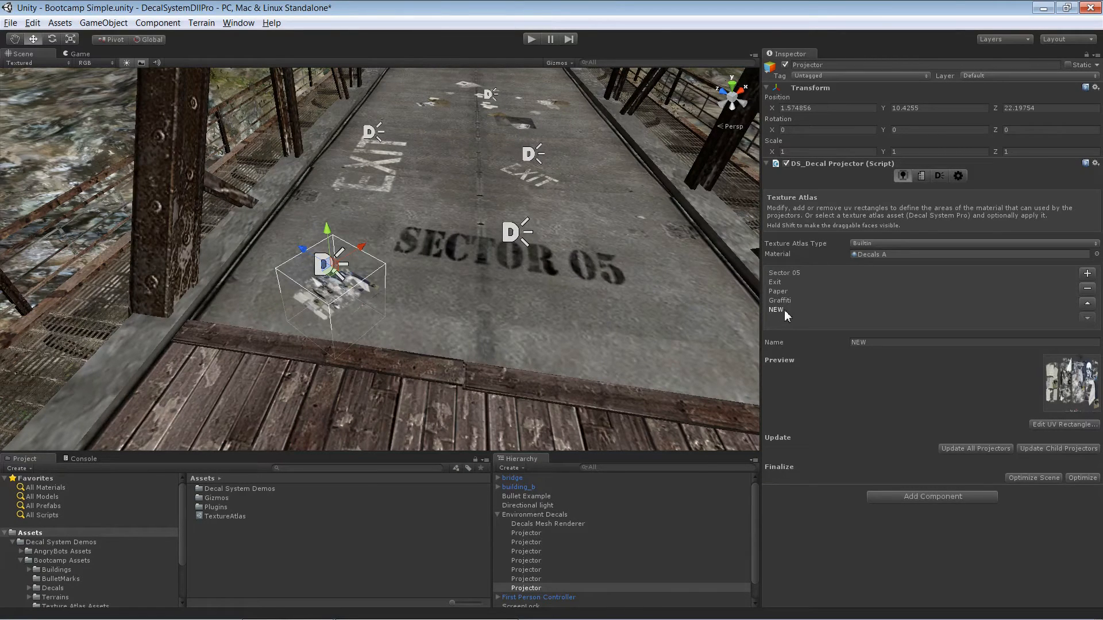
Step: Review the UV rectangle choices available for the new projector without changing its selection
left_click(940, 175)
left_click(872, 376)
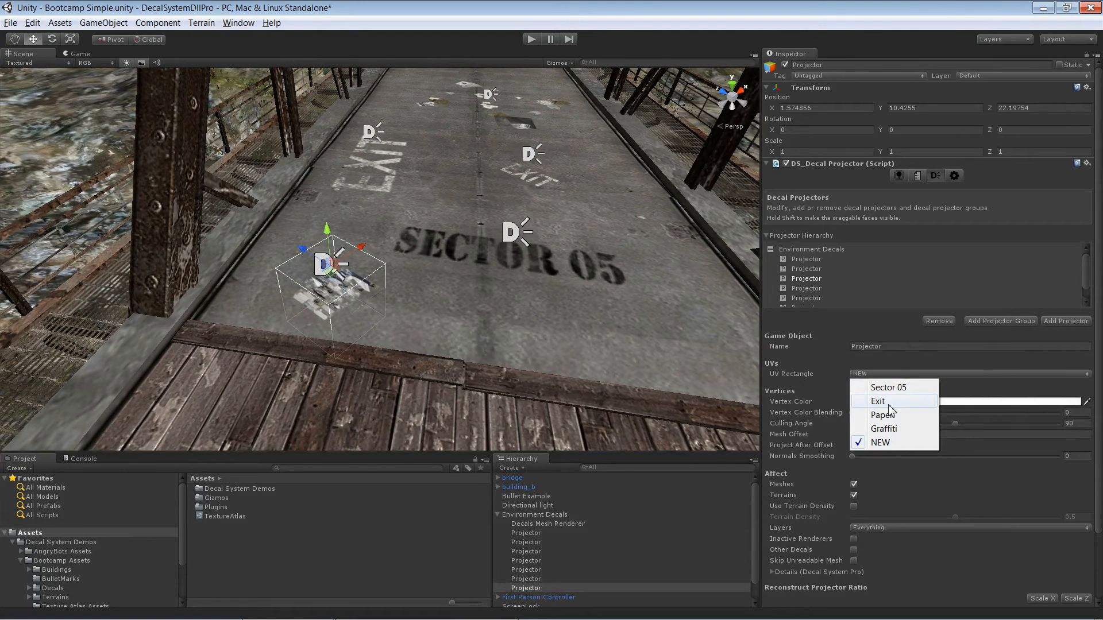
left_click(495, 298)
Step: Move the Exit rectangle above Sector 05 in the TextureAtlas asset's rectangle list
left_click(224, 516)
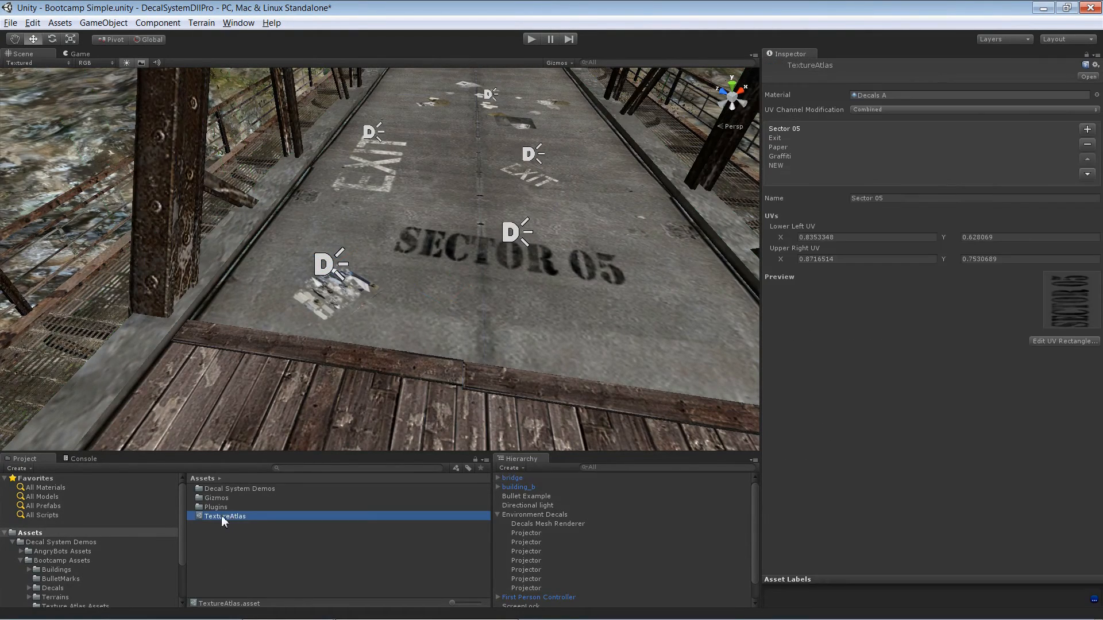
left_click(786, 139)
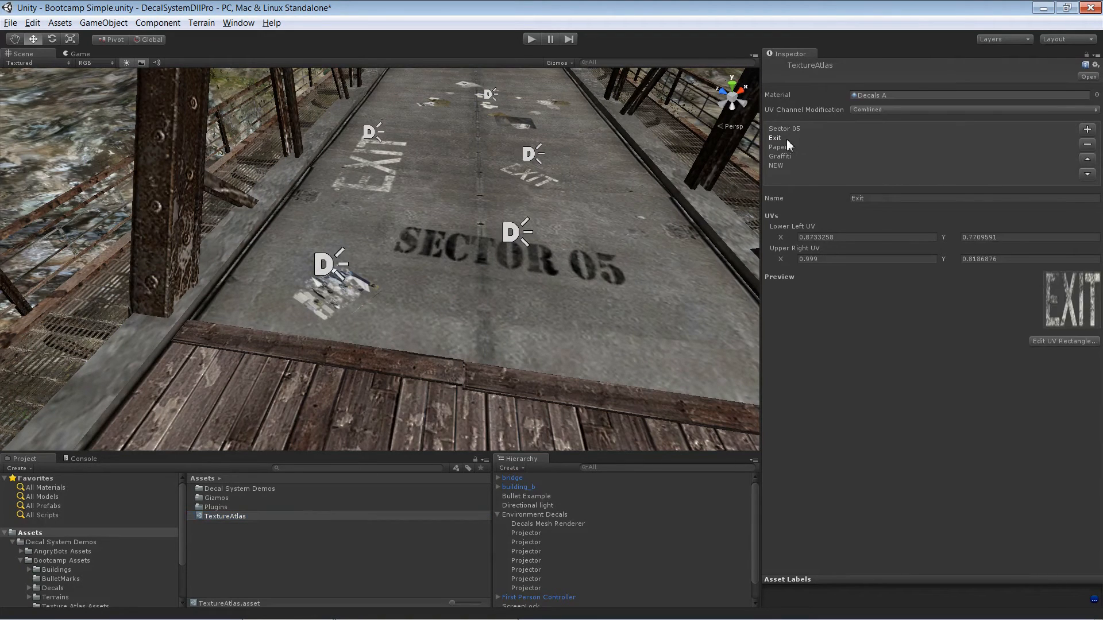
left_click(1087, 158)
Step: Set the texture atlas type back to Reference from the Sector 05 projector and look at the decals on the bridge
left_click(518, 234)
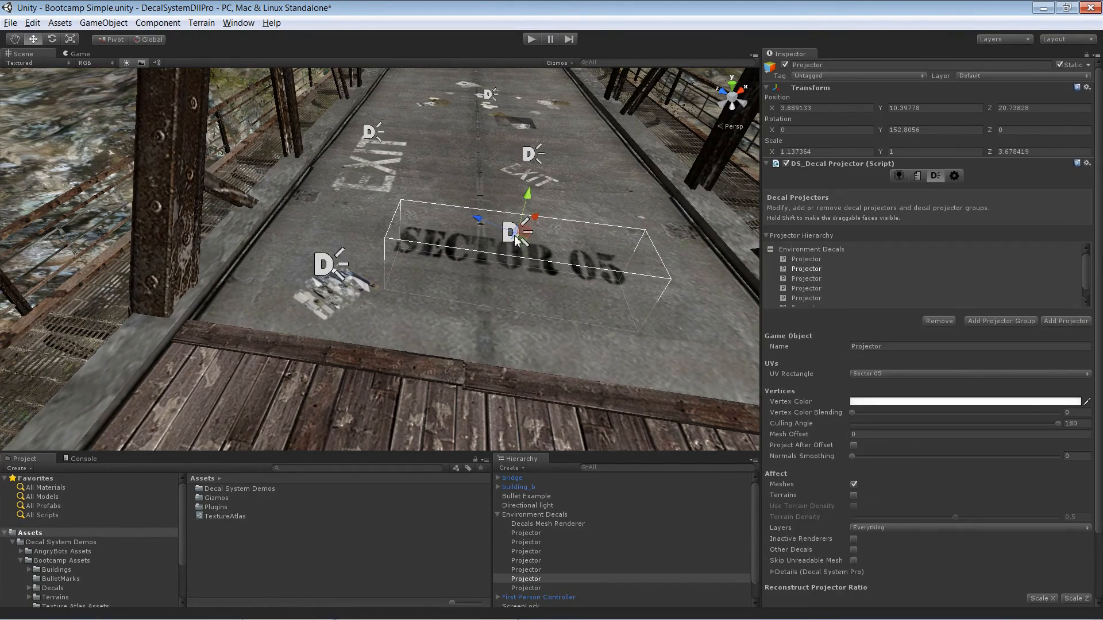
left_click_drag(386, 342, 517, 313, "alt")
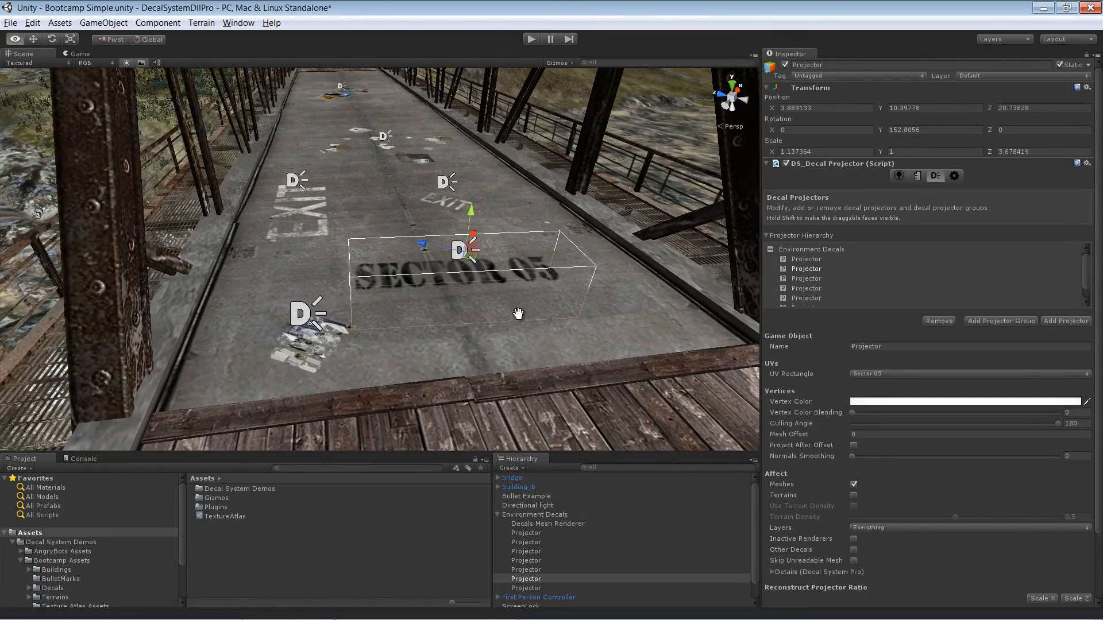
left_click(916, 176)
left_click(889, 243)
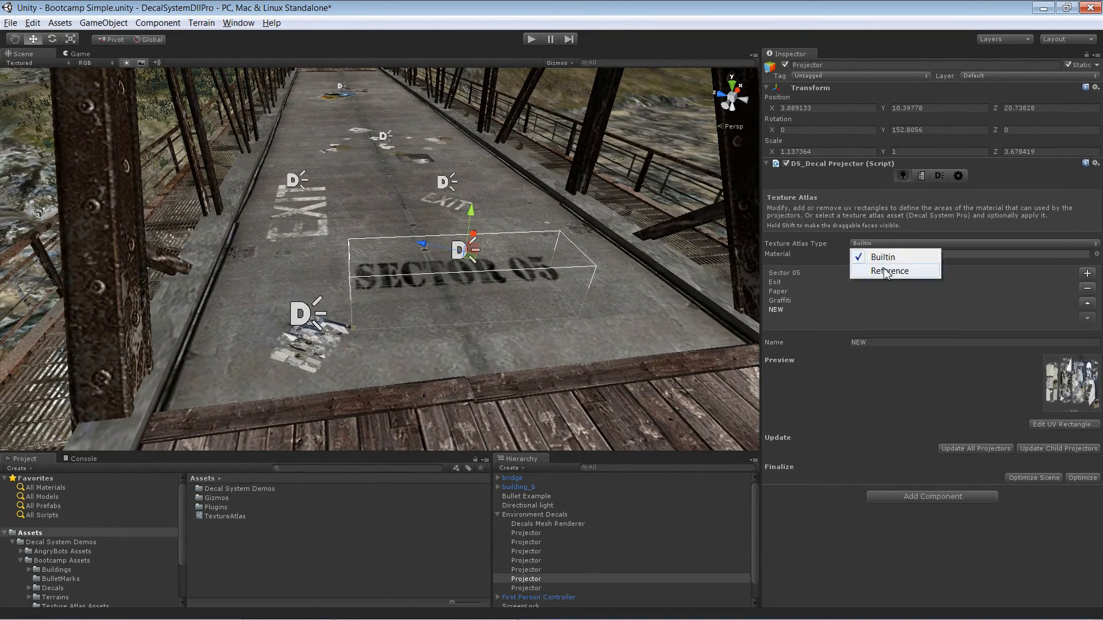
left_click(890, 269)
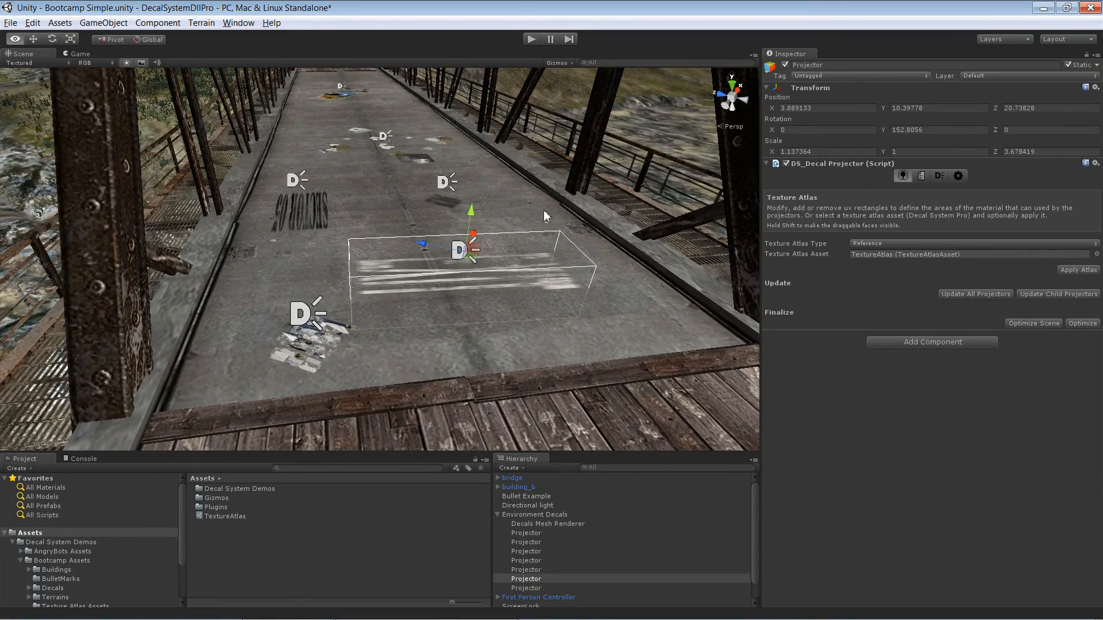
left_click_drag(543, 209, 510, 313, "alt")
middle_click_drag(562, 330, 545, 306)
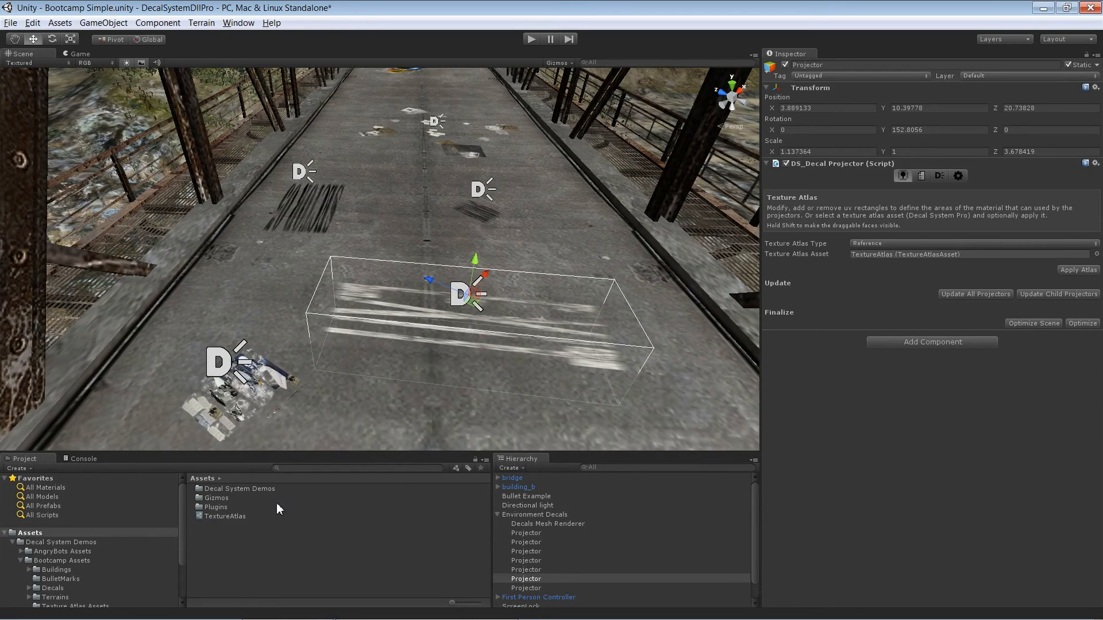
Step: Move the Exit rectangle back below Sector 05 in the TextureAtlas asset
left_click(252, 517)
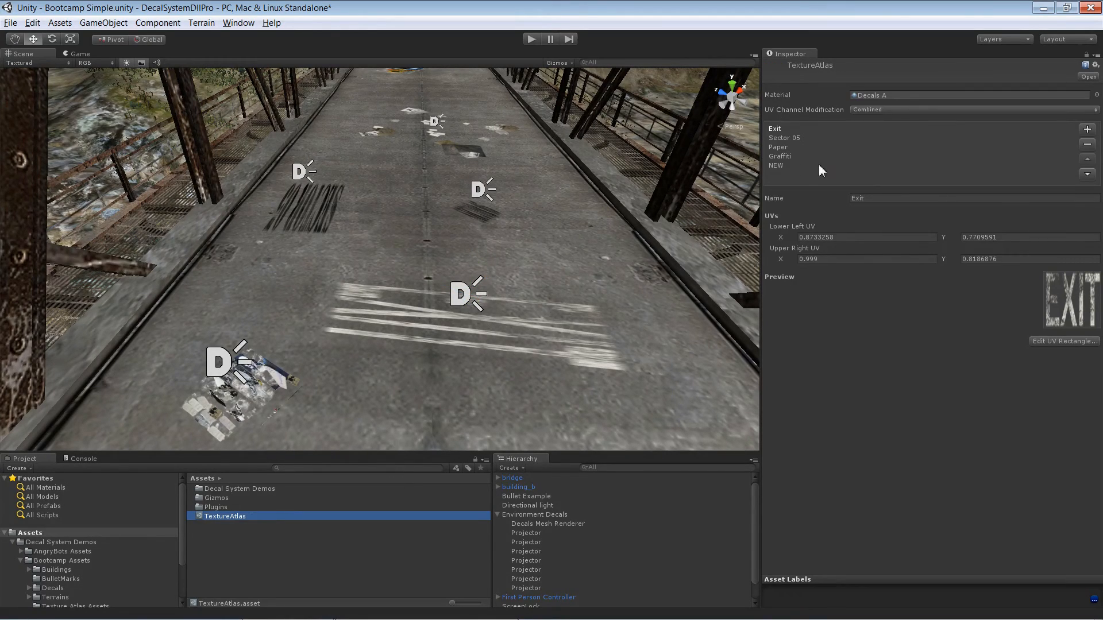
left_click(1090, 175)
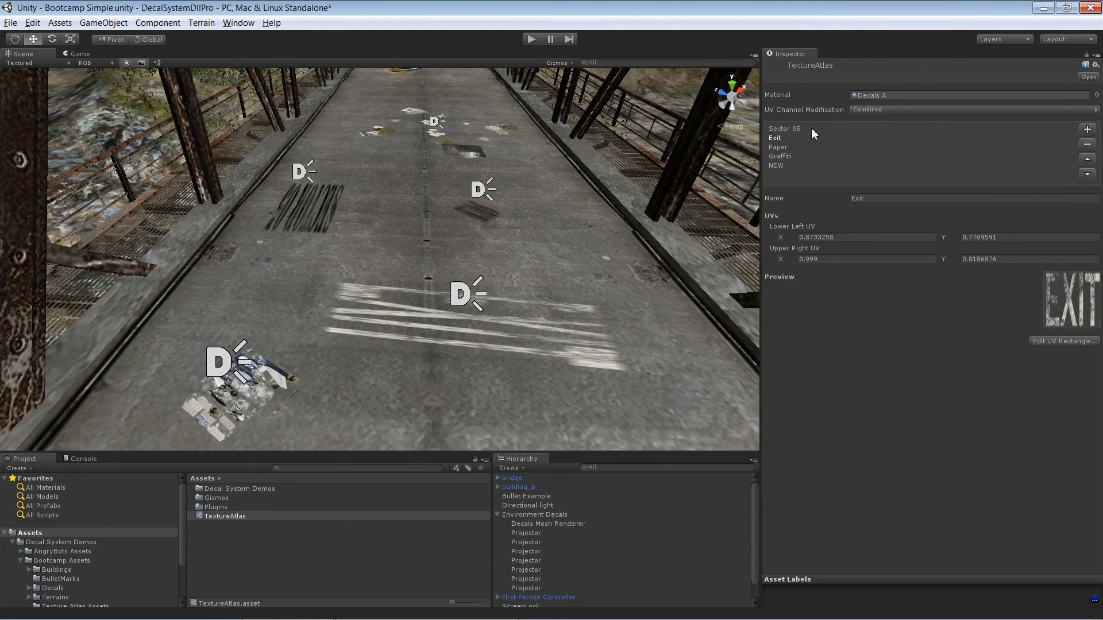
Step: Update all projectors from the Environment Decals object so they use the current order of the atlas rectangles
left_click(466, 296)
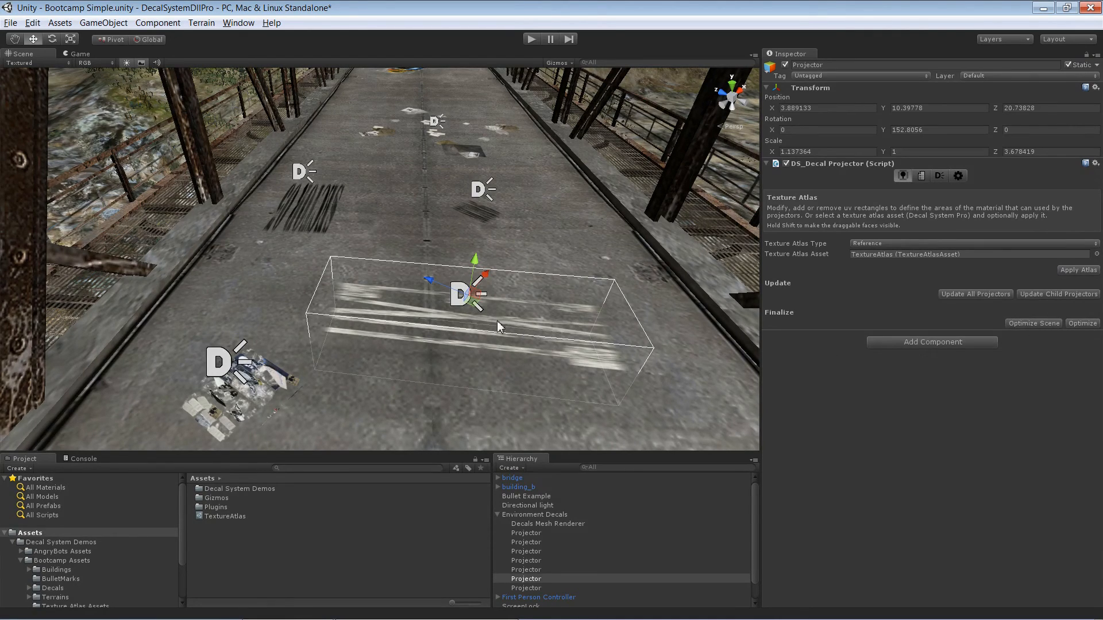
left_click(242, 514)
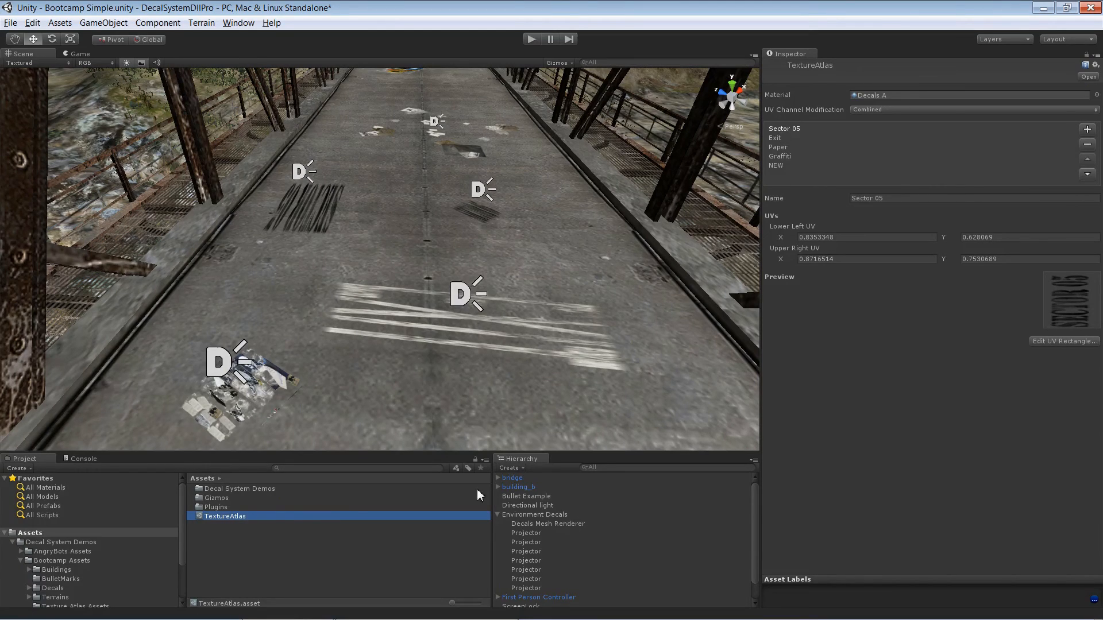
left_click(537, 516)
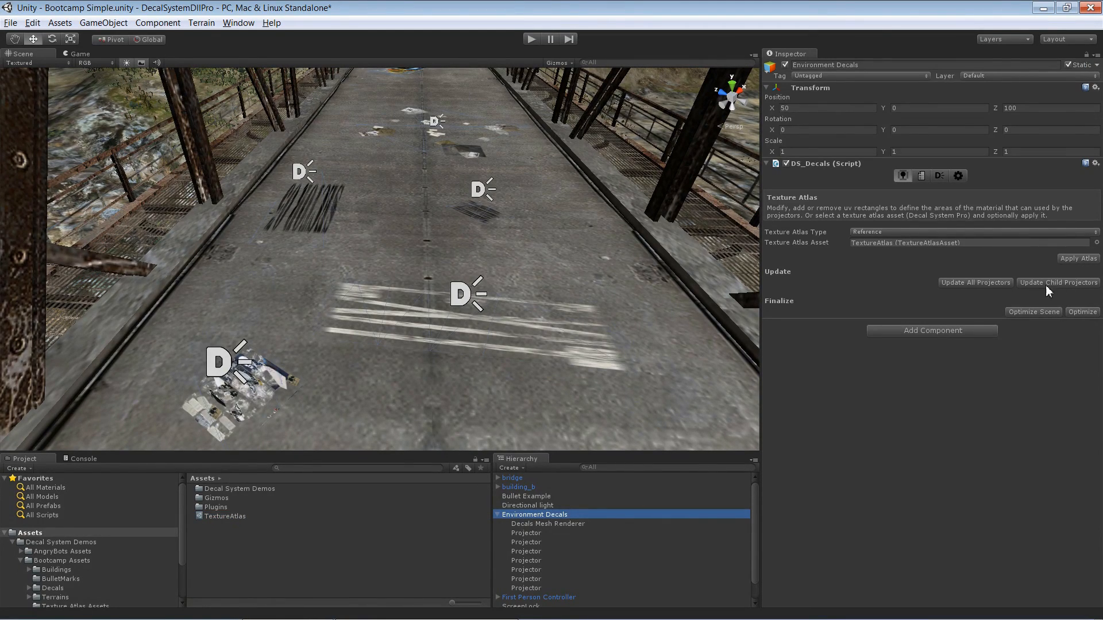
left_click(973, 284)
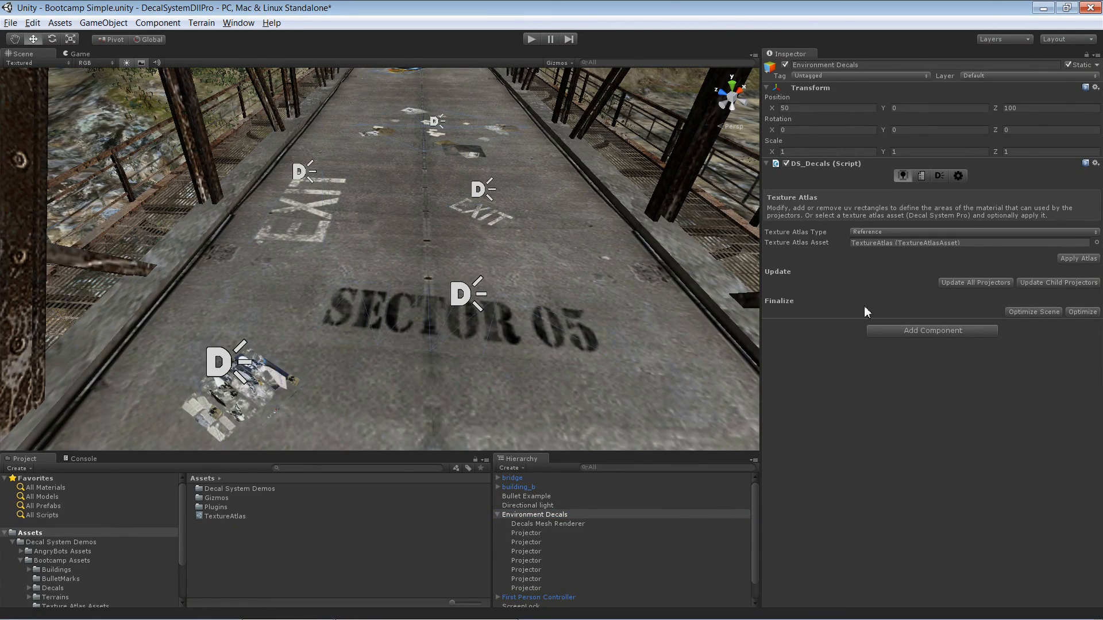